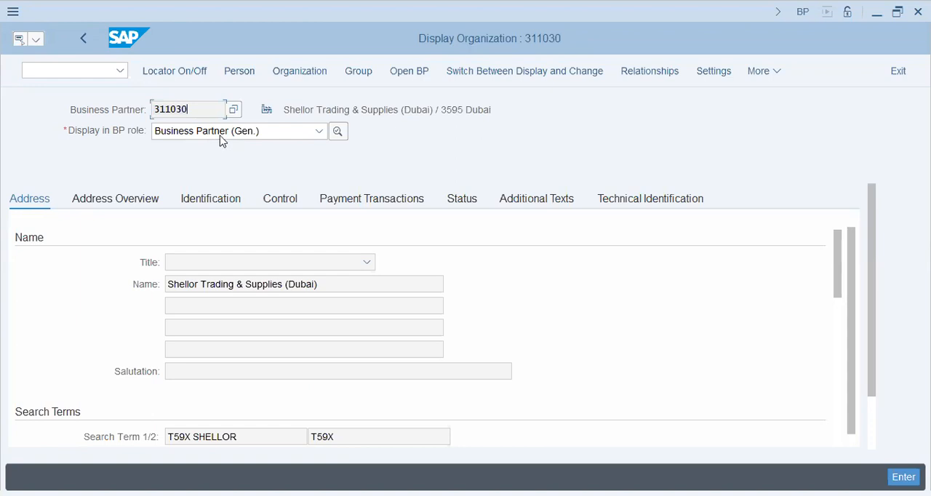
- Review the available BP roles for Shellor Trading & Supplies (Dubai) and return to the SAP Easy Access screen
left_click(222, 133)
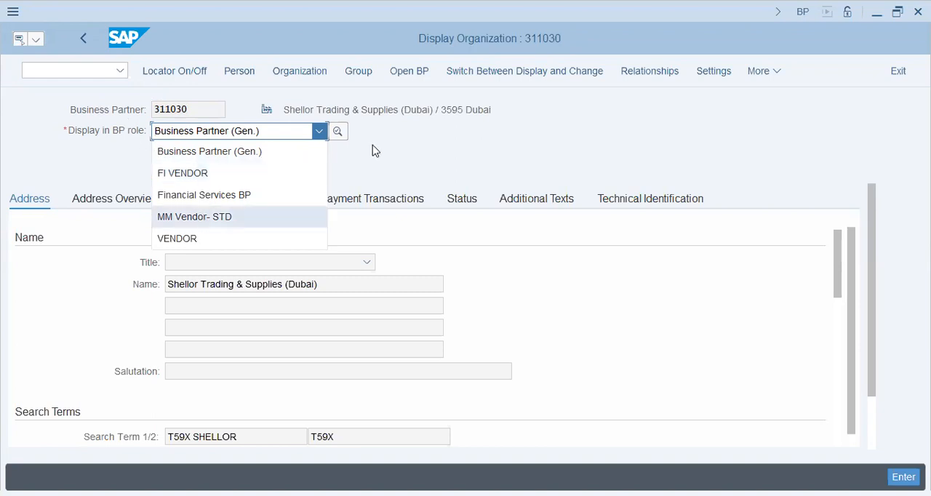
left_click(416, 147)
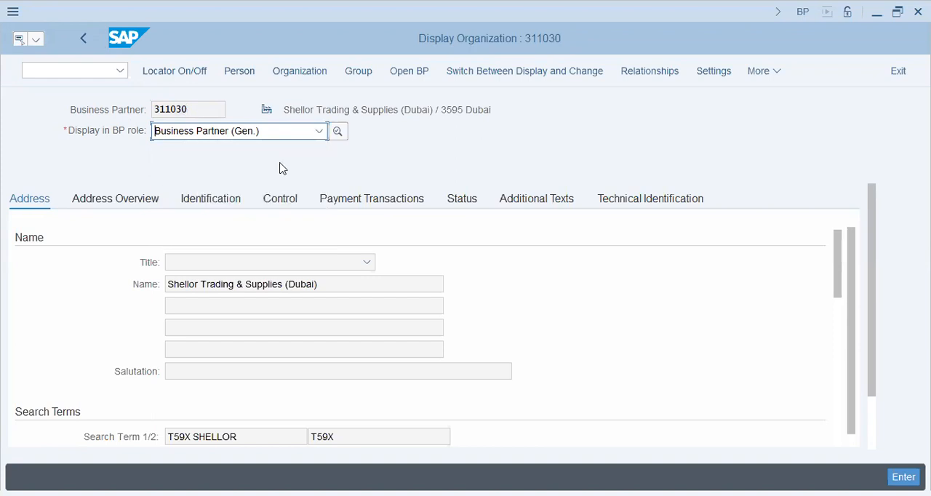
left_click(78, 74)
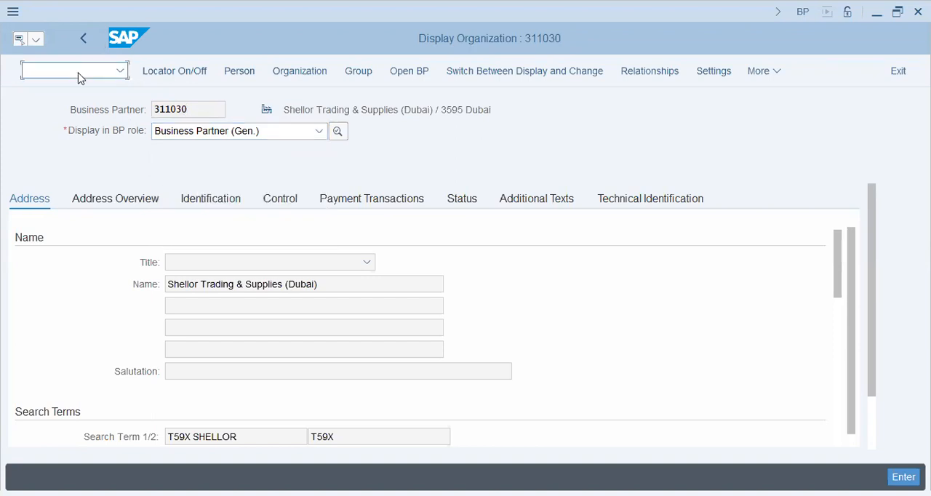
type("/n")
key("Return")
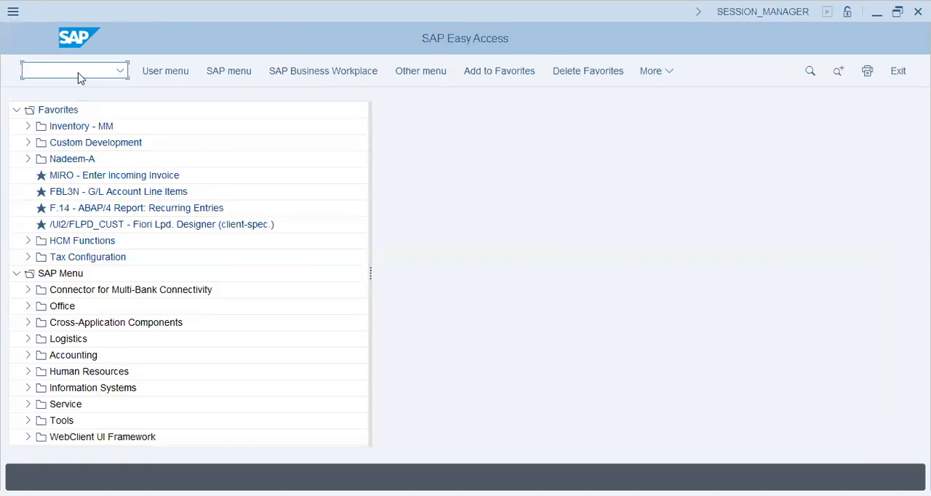
- Open F-43 - Invoice - General from the Accounts Payable Document Entry folder under Financial Accounting
left_click(28, 357)
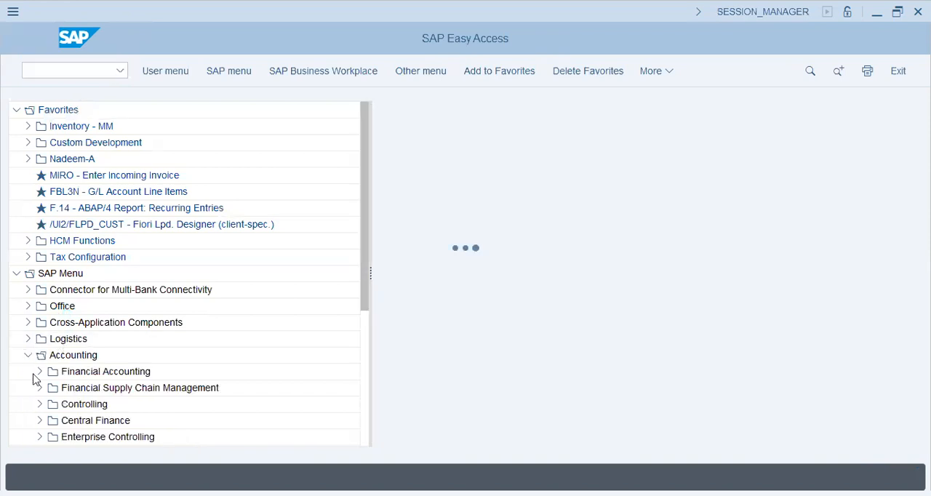
left_click(39, 372)
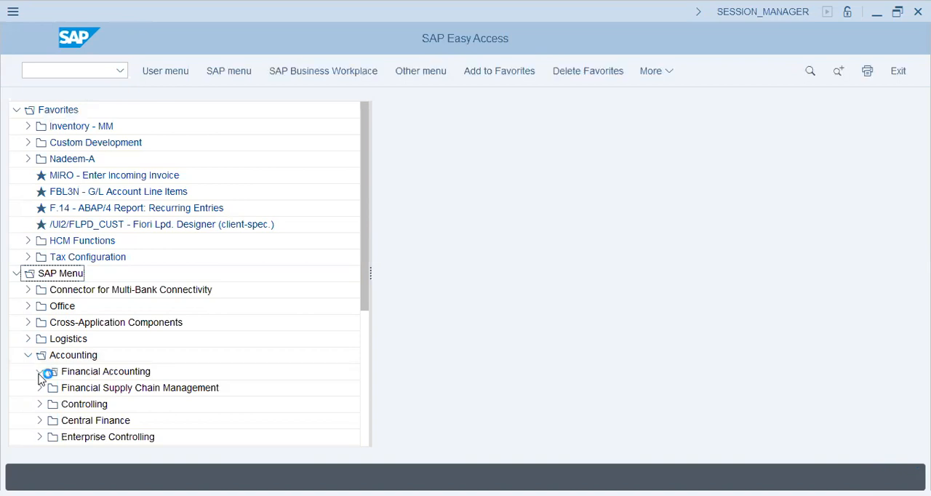
left_click(51, 422)
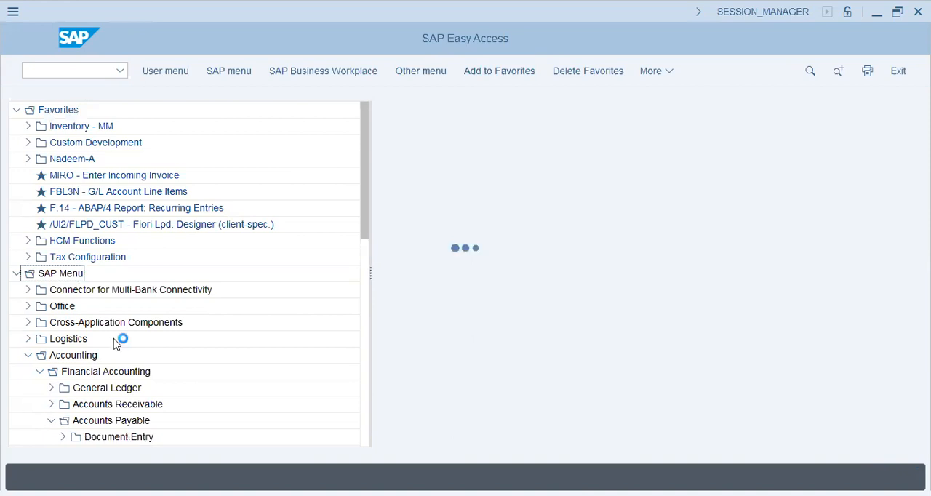
double_click(78, 400)
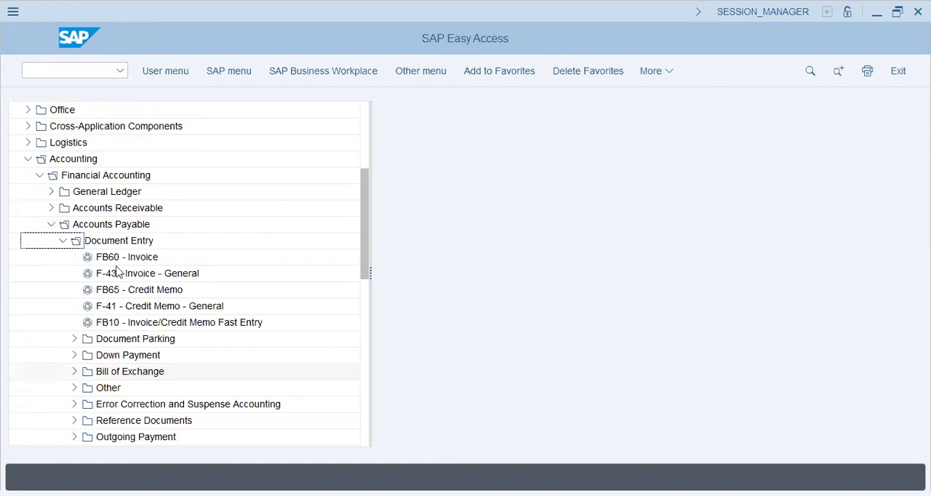
double_click(119, 276)
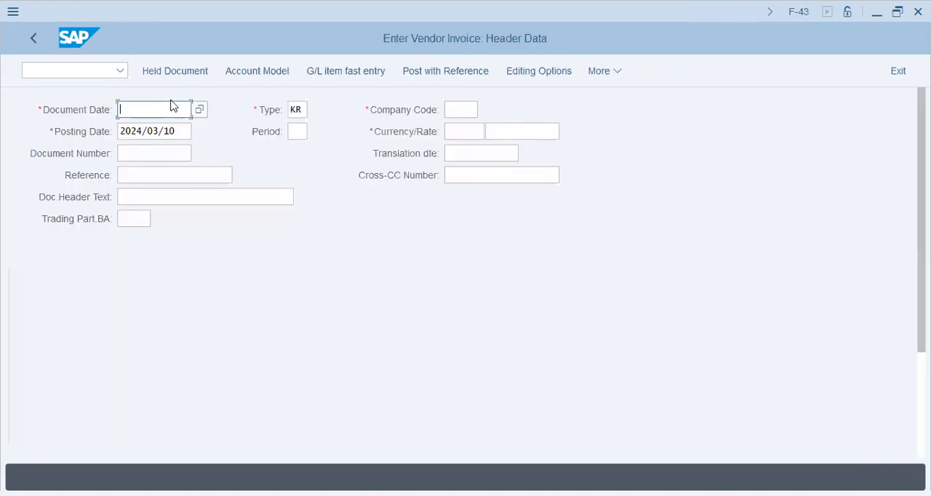
- Set the vendor invoice's document date to 2024/03/16
type("2024/03/10")
key("shift+Tab")
key("Tab")
key("Tab")
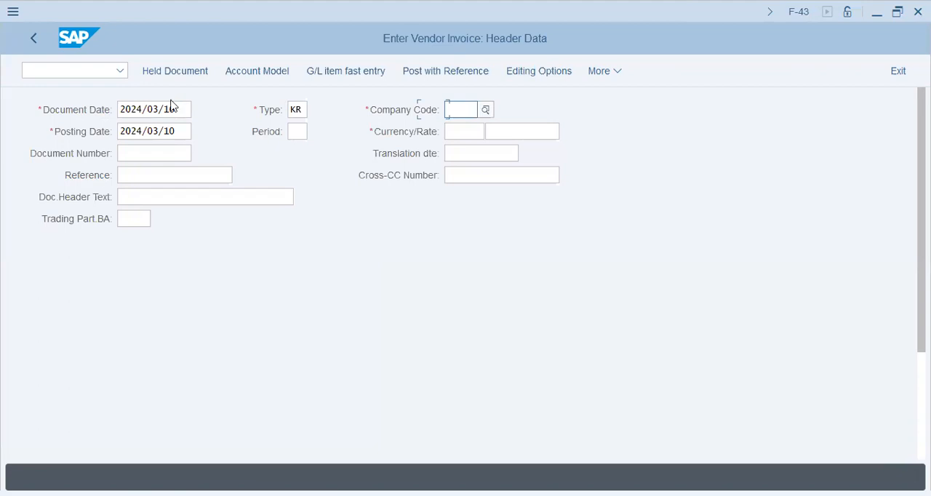
- Set the invoice's company code to T59X and its currency to AED
type("t59")
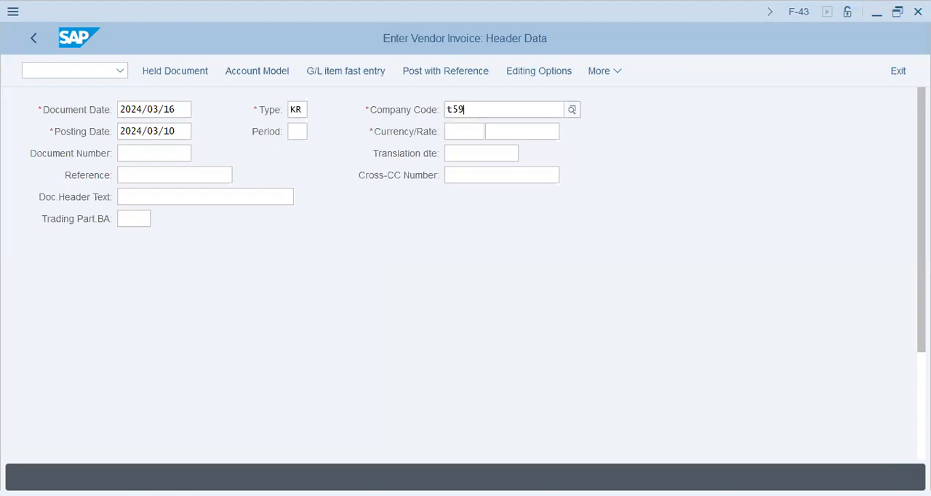
type("x")
key("Tab")
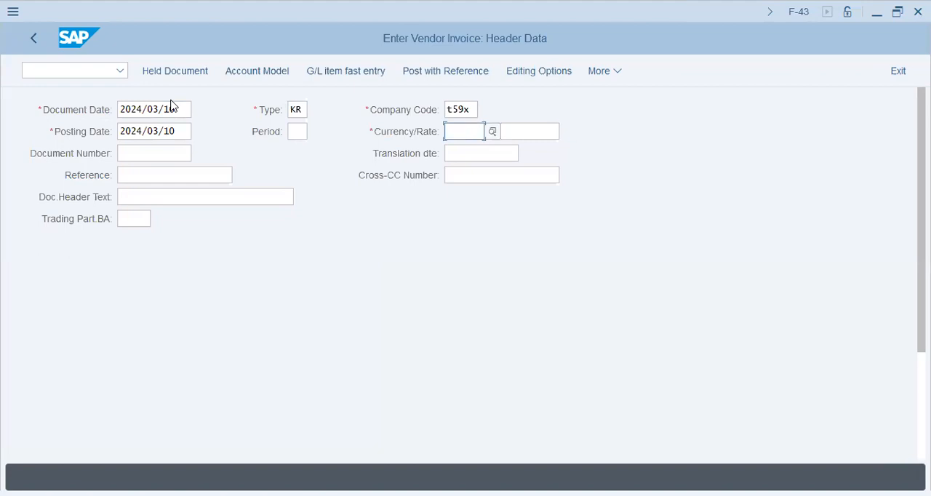
type("aed")
key("Return")
- Enter 3000 as the reference and 3000/T59X as the document header text
type("3000")
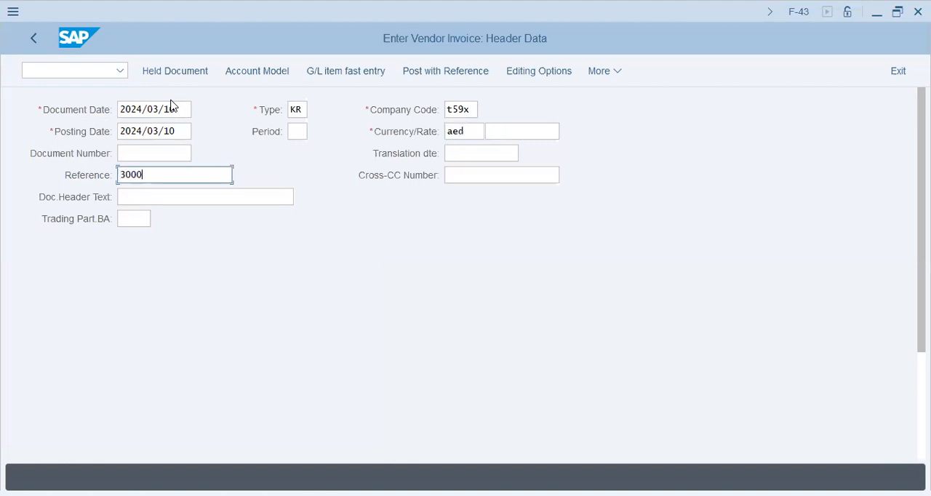
key("Tab")
type("3000/")
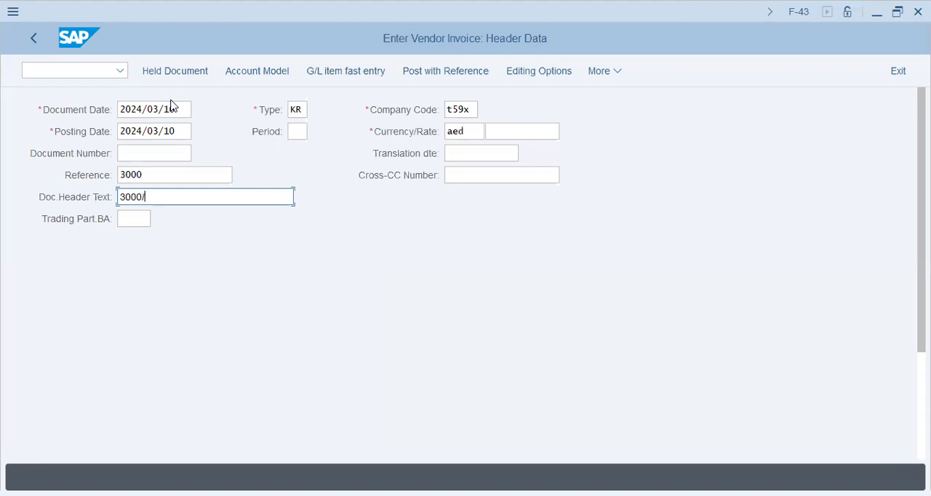
type("T59X")
key("Return")
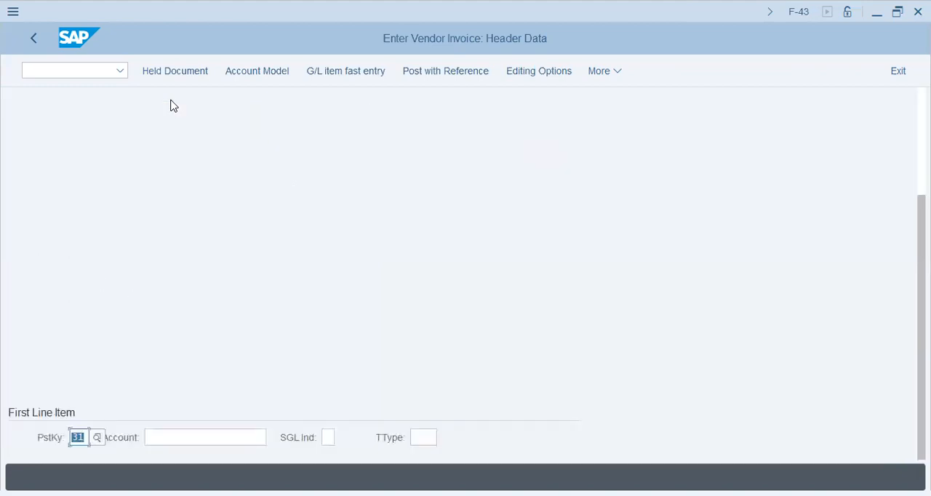
- Search suppliers in company code T59X, choose Shellor Trading & Supplies (Dubai) as the first line item's account, and accept the header data
key("Tab")
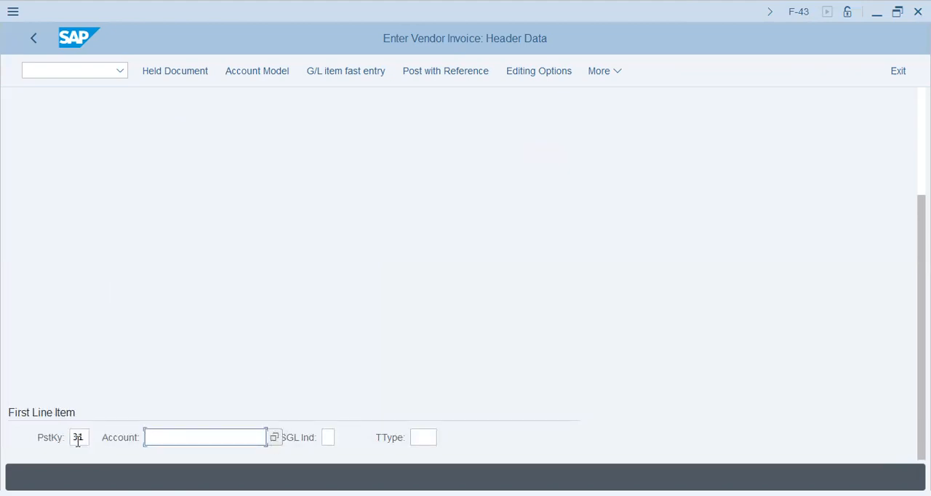
left_click(274, 438)
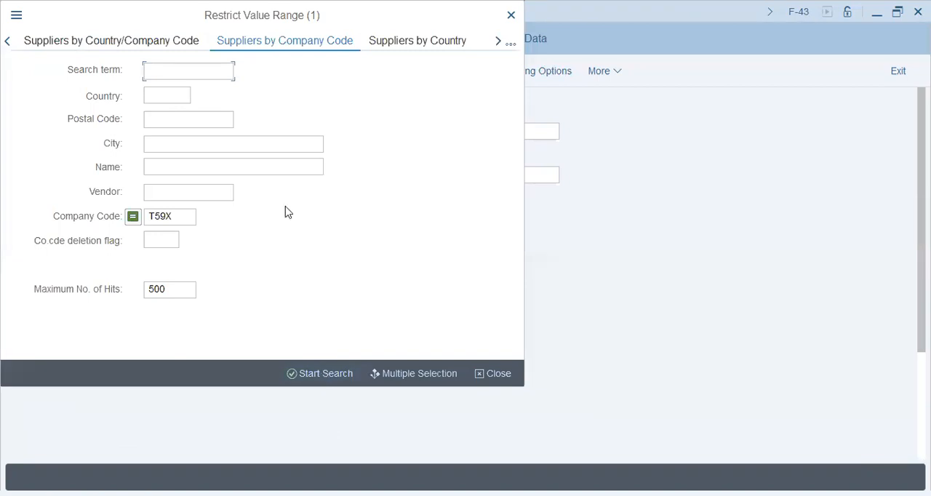
left_click(320, 374)
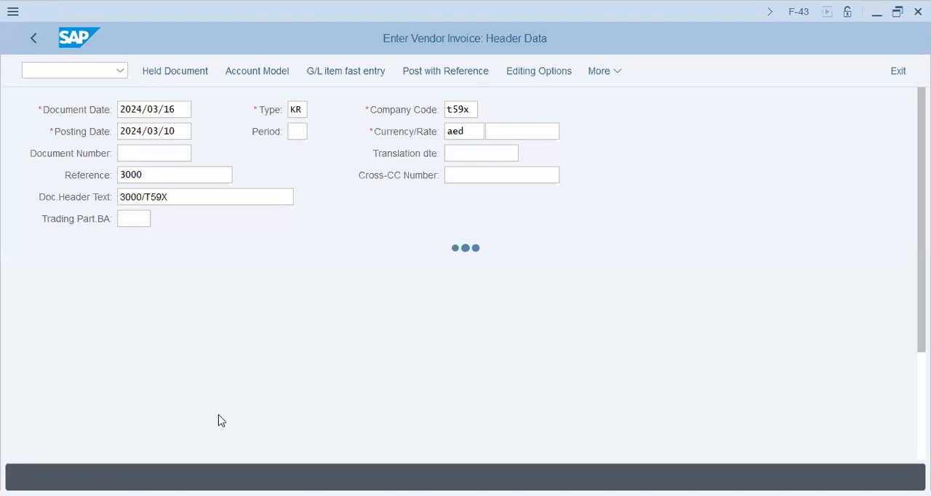
left_click(209, 438)
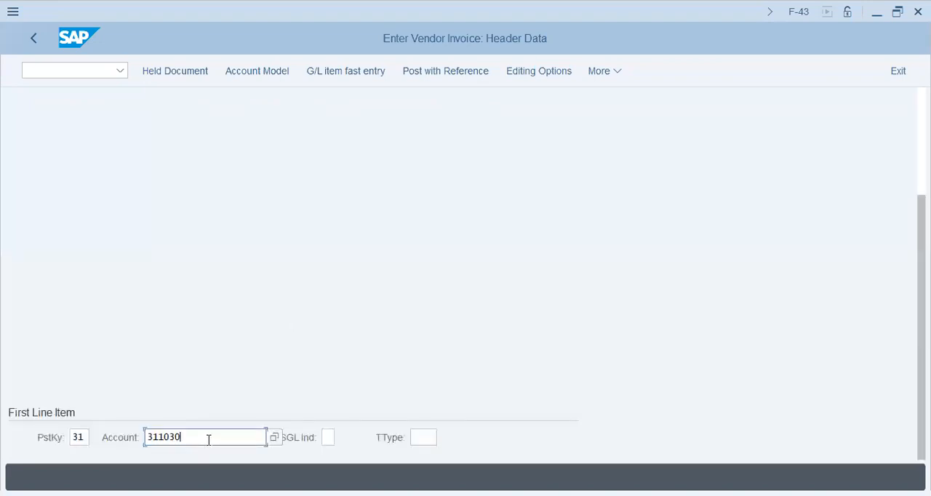
key("Return")
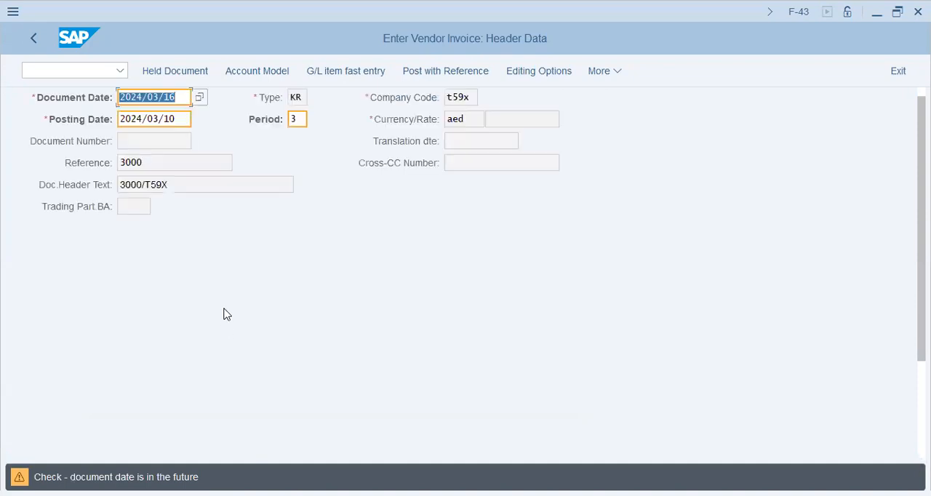
key("Return")
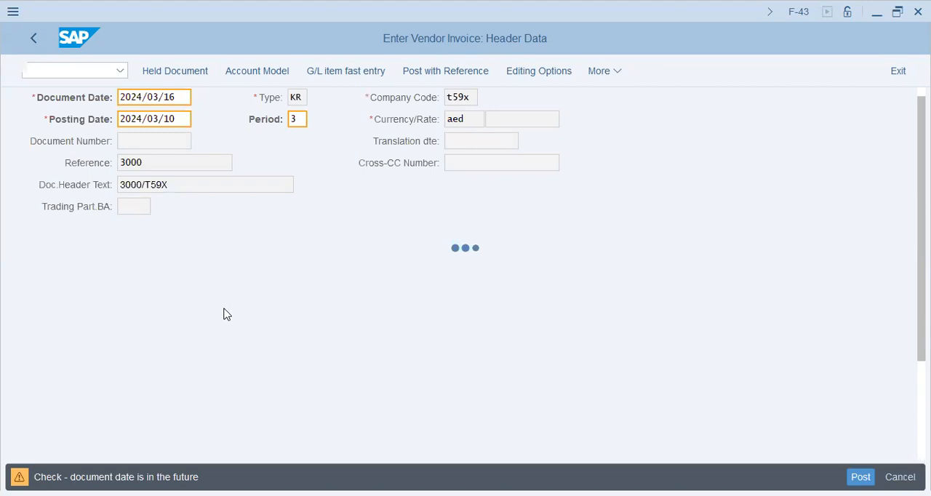
- Set the vendor item's amount to 3000 and its assignment to 3000/AED
type("3000")
key("Tab")
key("Tab")
key("Tab")
key("Tab")
key("Tab")
key("Tab")
key("Tab")
key("Tab")
type("3000/AED")
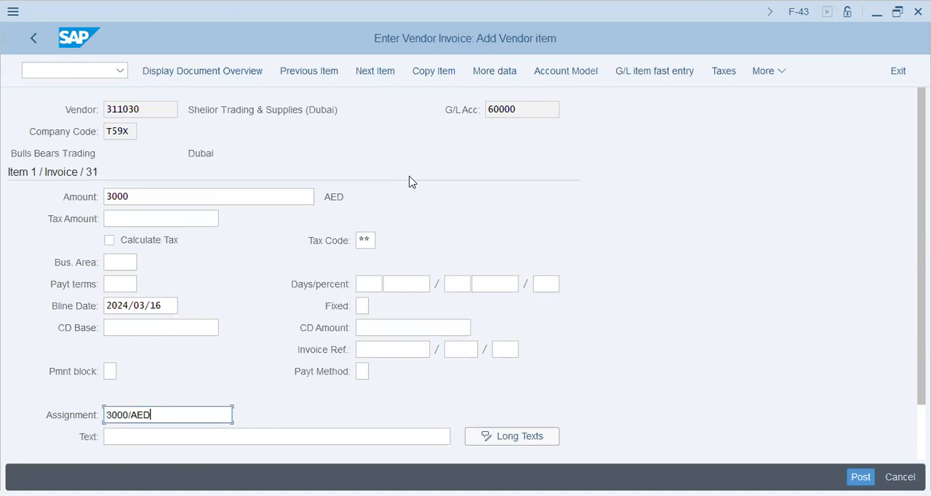
- Enter 3000/AED/16March as the vendor item's text and confirm the entry
key("Tab")
type("3000/AED")
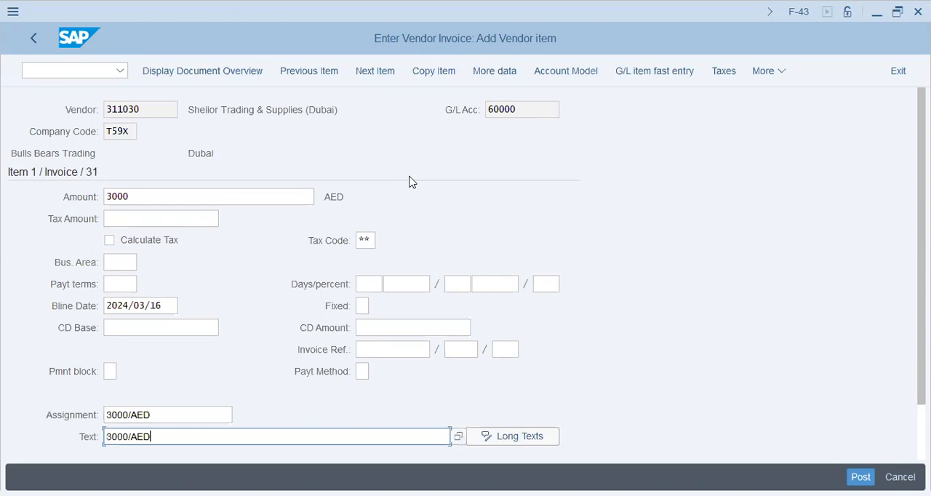
type("/16March")
key("Return")
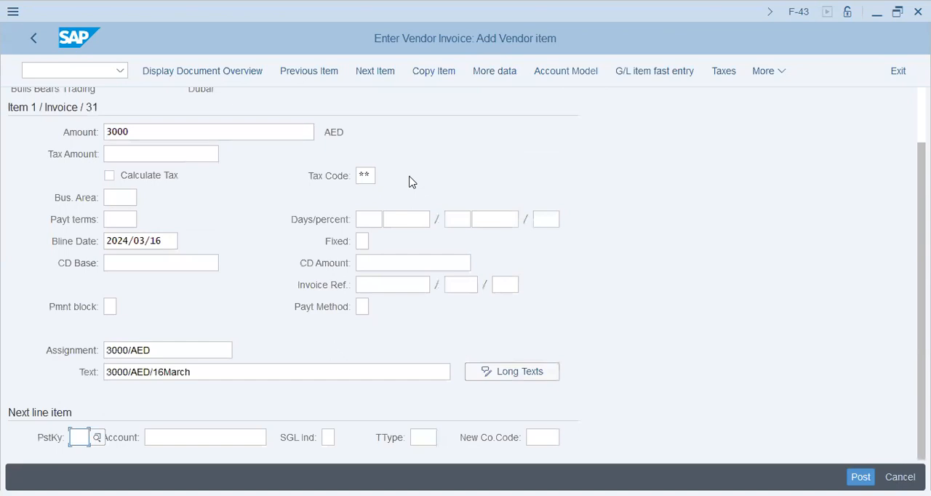
- Add a next line item with posting key 40 and the Petty Expense G/L account 30201
type("40")
key("Tab")
type("20")
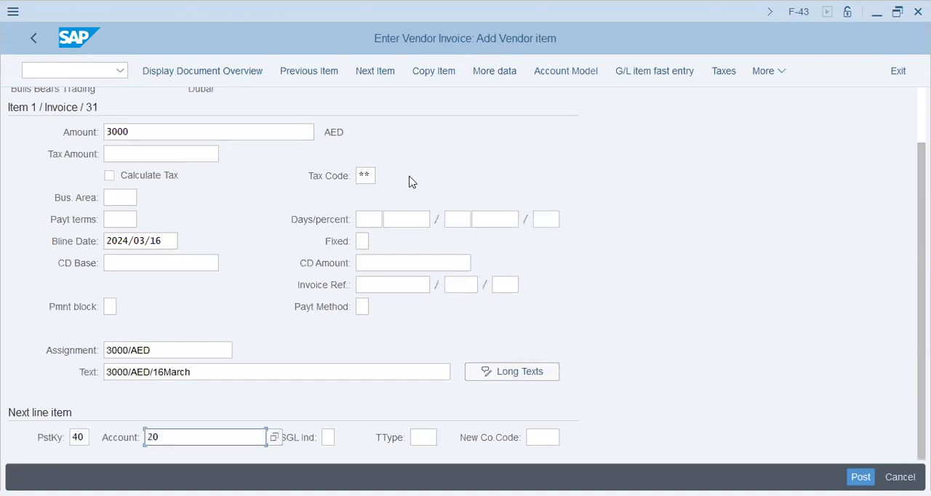
key("BackSpace")
key("BackSpace")
type("3")
key("Down")
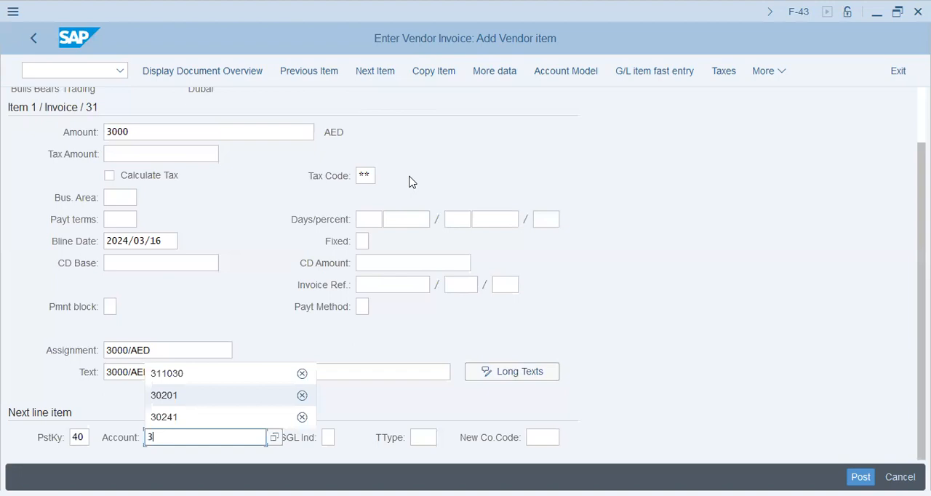
key("Return")
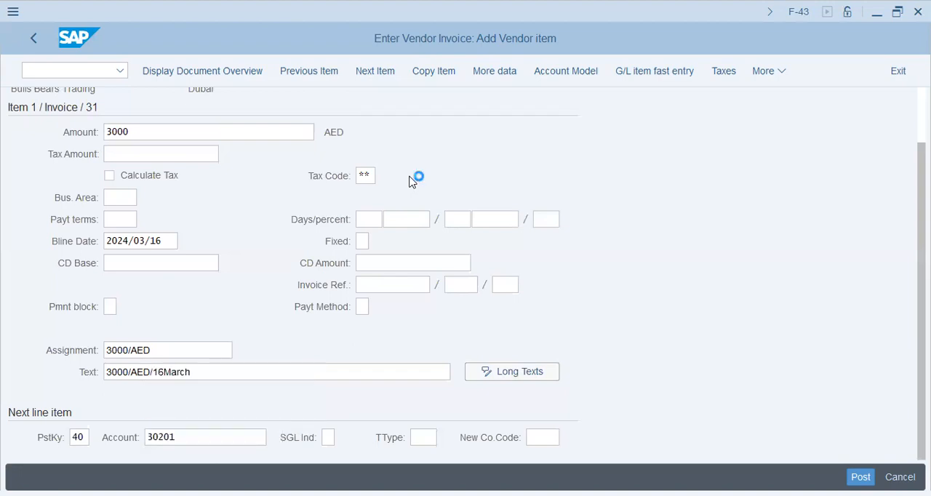
- Set the debit item's amount to * and choose cost center EXP from a search in controlling area T59X
type("*")
key("Tab")
key("Tab")
key("Tab")
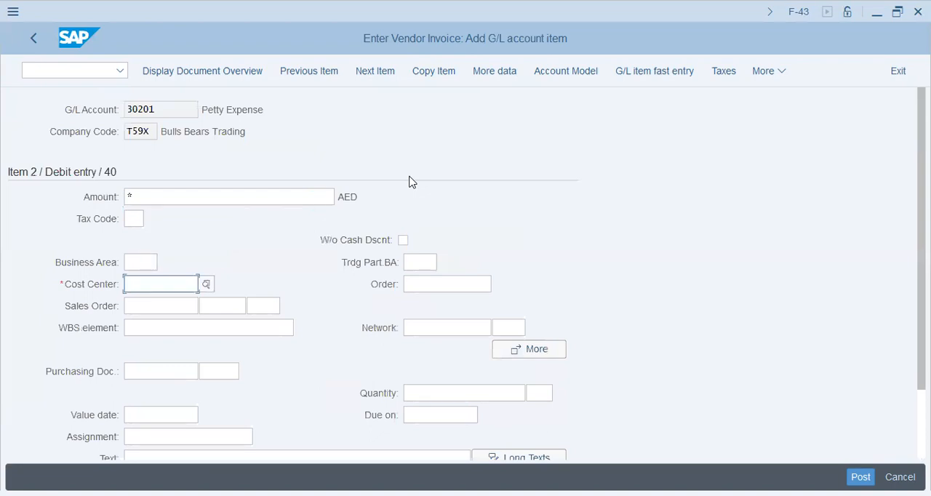
left_click(207, 284)
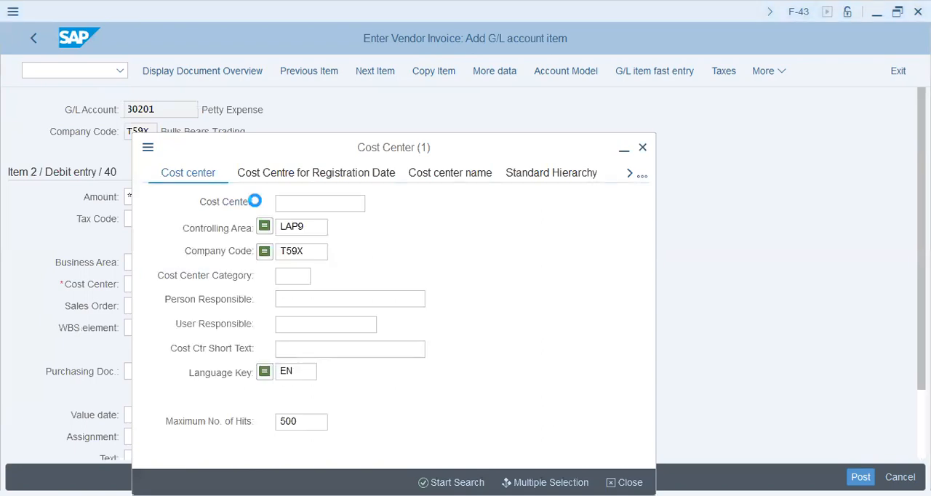
key("Return")
double_click(307, 228)
type("t59x")
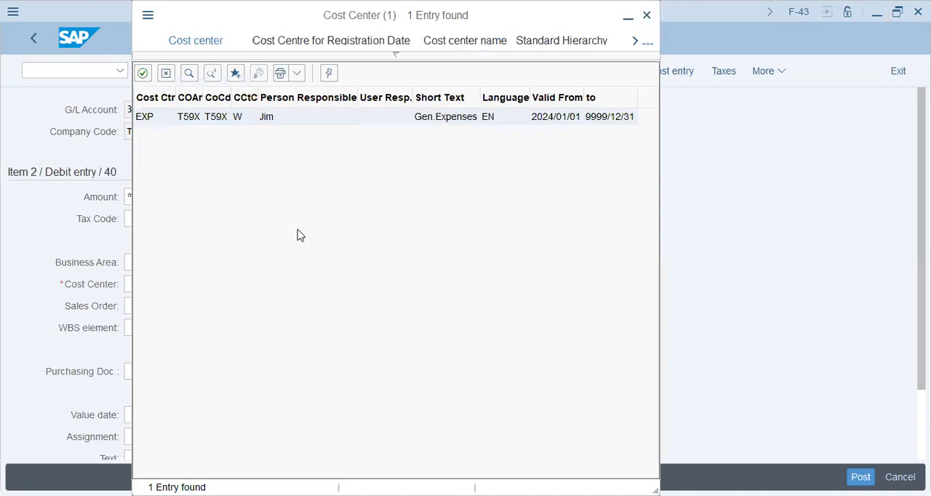
- Fill in the debit item's text with 3000/AED/16March and its assignment with 3000/AED
scroll(241, 364, "down", 2)
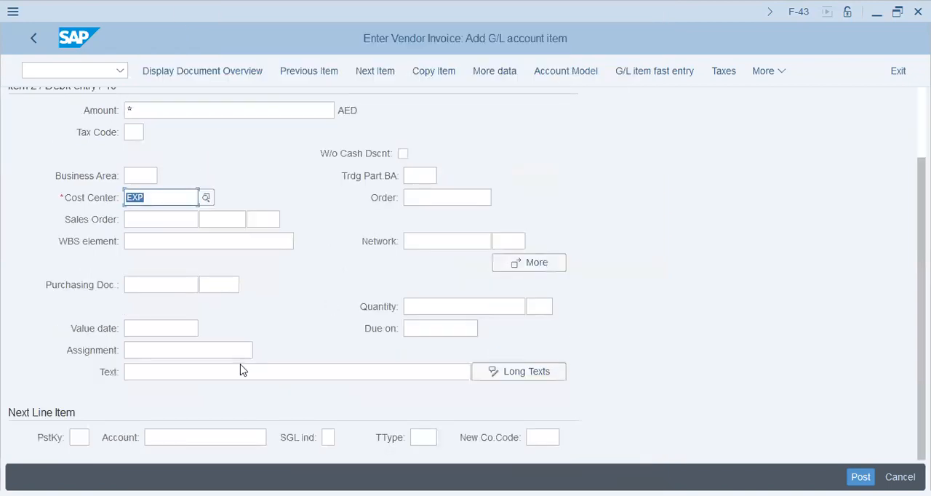
left_click(247, 371)
left_click(246, 371)
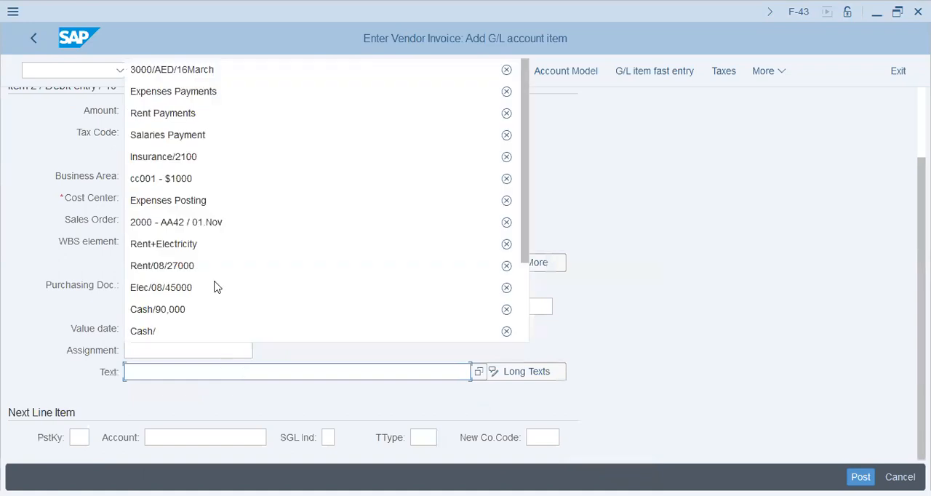
left_click(212, 71)
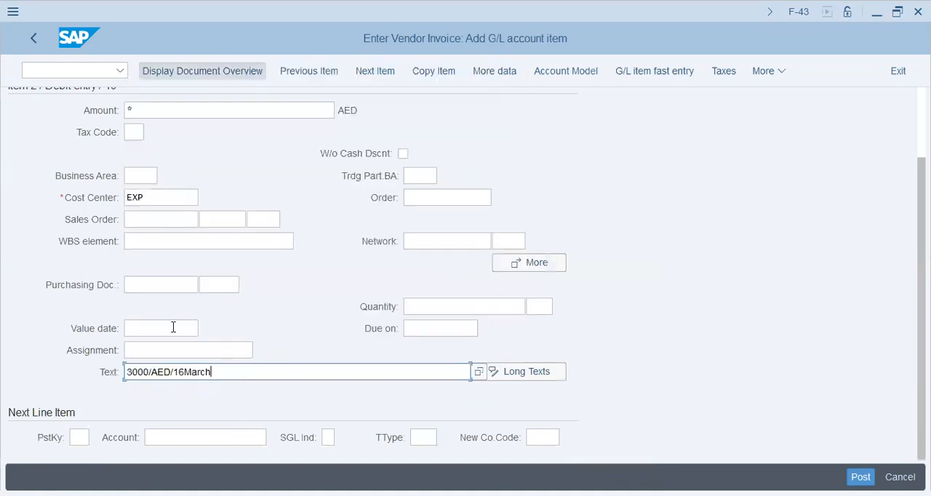
left_click(176, 351)
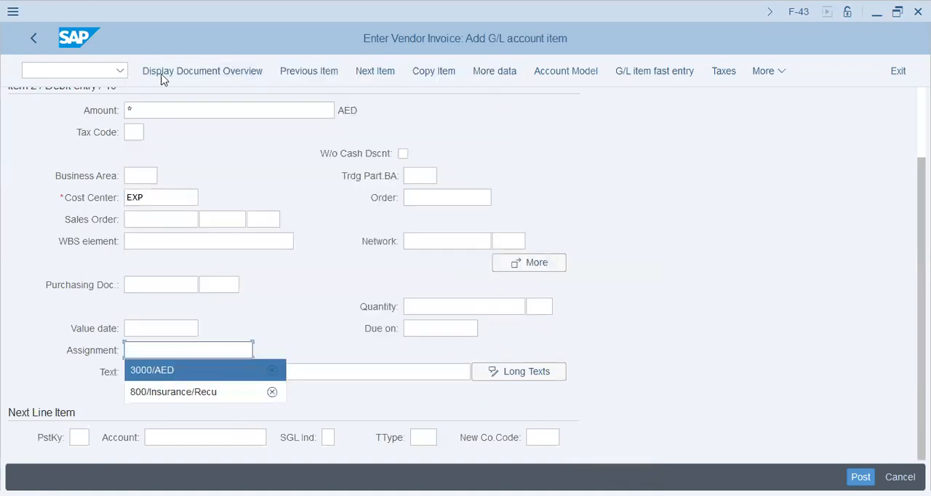
left_click(182, 369)
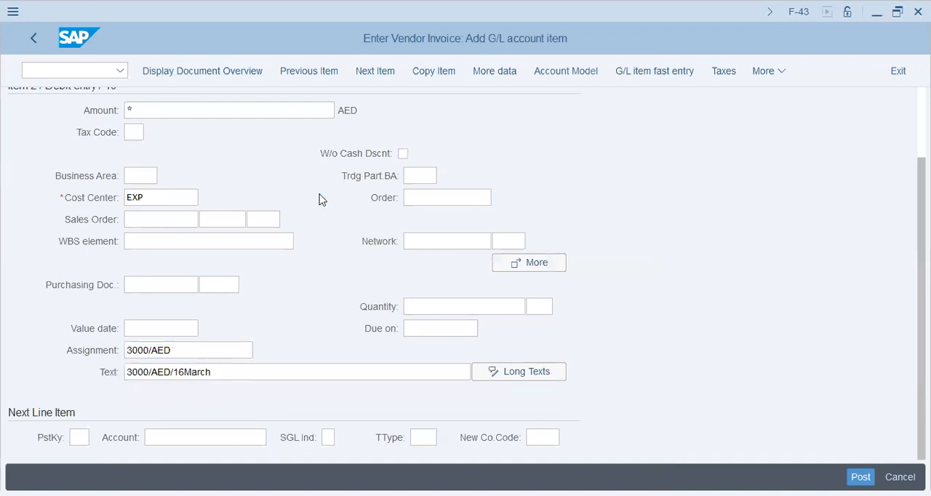
- Confirm the debit item and run the FINS_CUST_CONS_CHK check from the ledger customizing error's help text
key("Return")
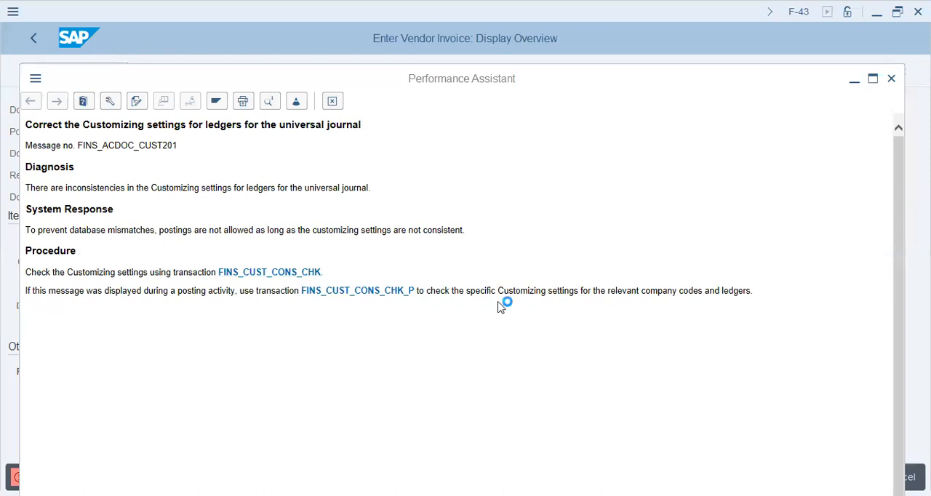
left_click(299, 273)
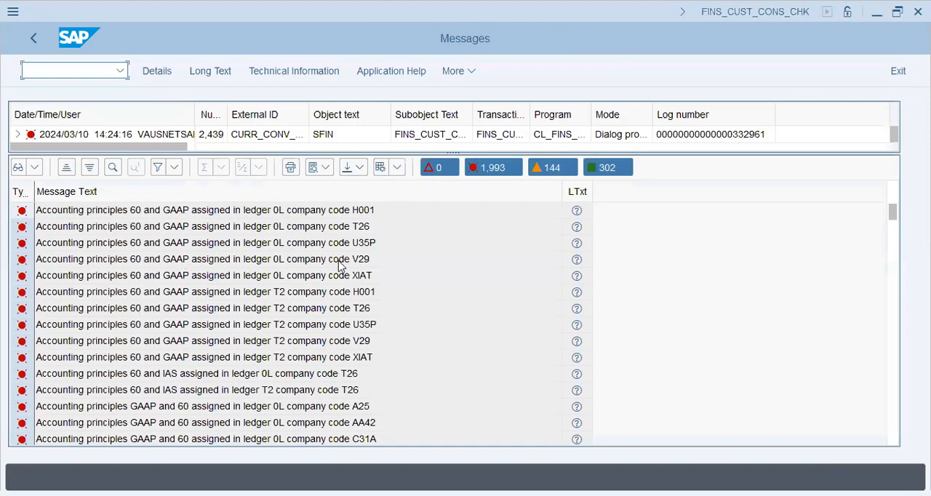
- Look through the ledger consistency check messages for errors concerning the invoice's company code
left_click(352, 401)
scroll(328, 337, "down", 3)
scroll(327, 336, "down", 8)
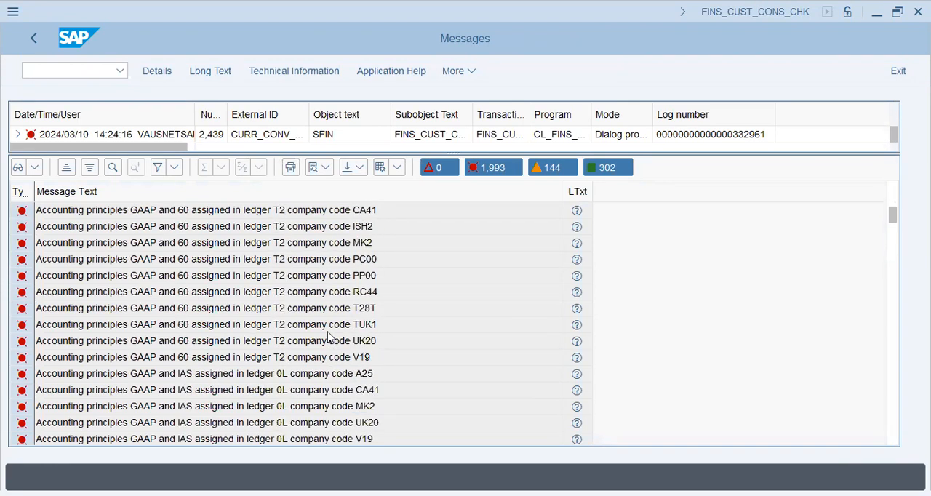
scroll(331, 337, "down", 8)
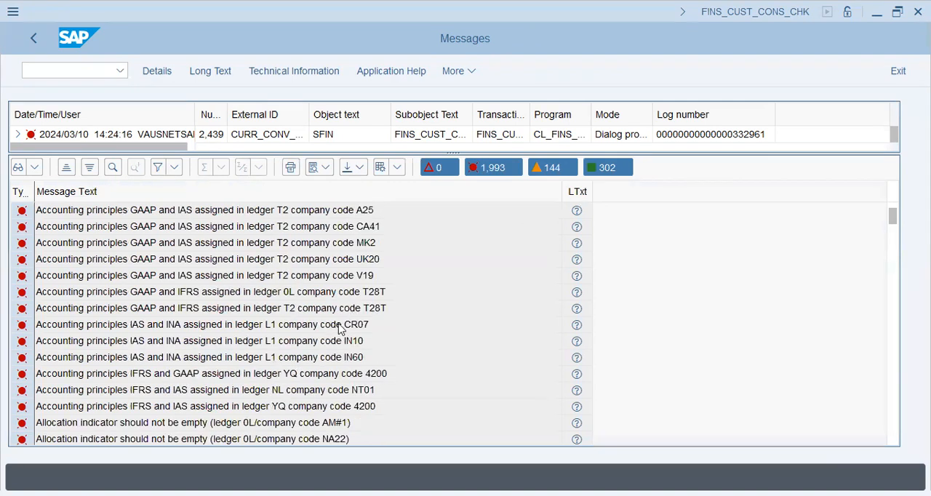
scroll(353, 314, "down", 8)
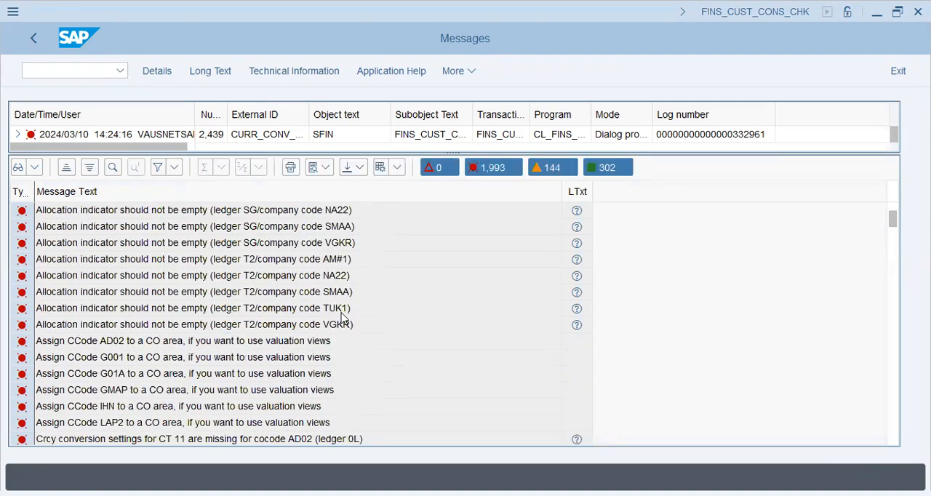
scroll(353, 325, "down", 3)
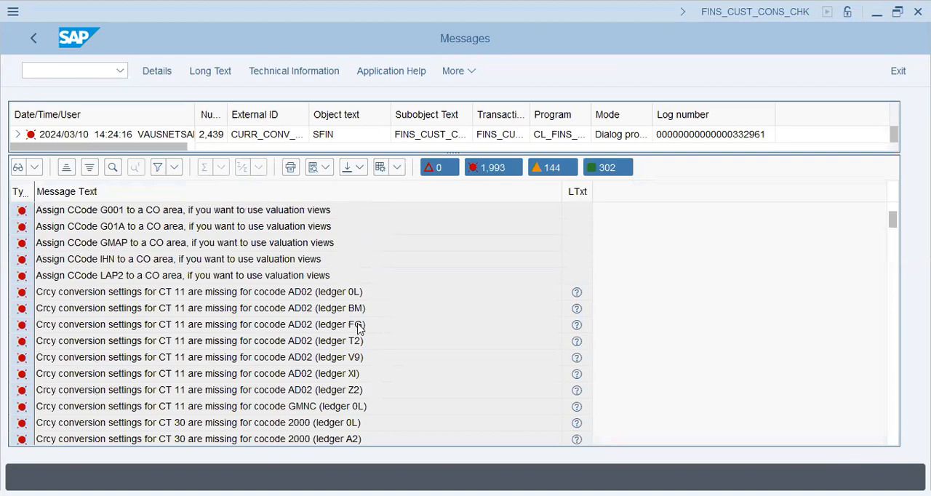
scroll(357, 328, "down", 2)
scroll(298, 375, "down", 5)
scroll(308, 382, "down", 16)
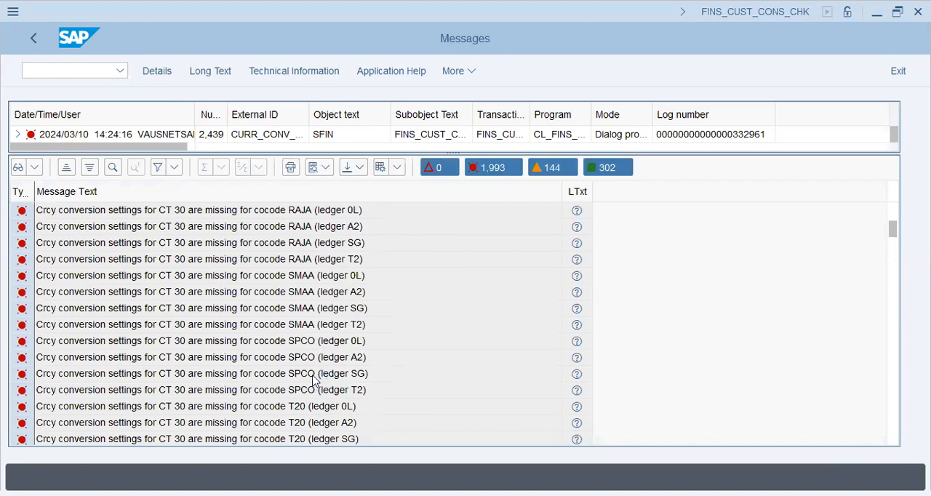
scroll(314, 375, "down", 7)
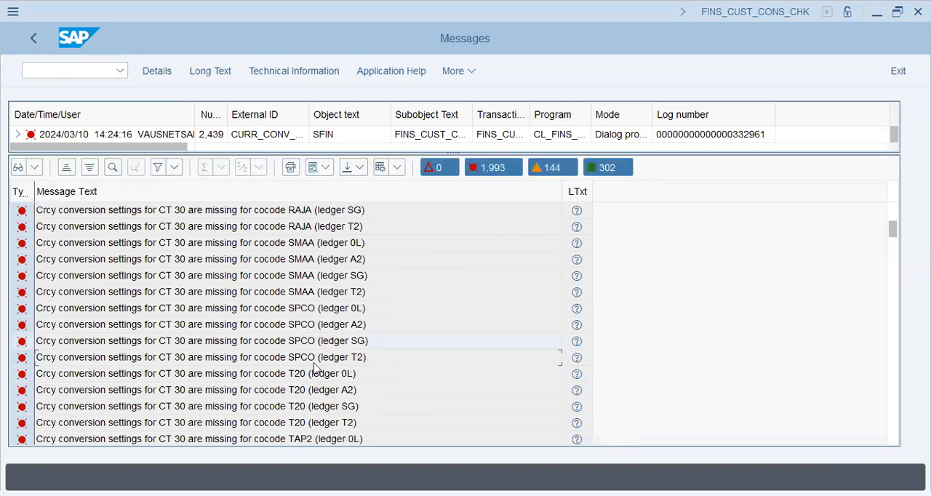
scroll(314, 364, "down", 1)
left_click(298, 266)
scroll(300, 320, "up", 1)
scroll(303, 321, "down", 6)
scroll(313, 335, "down", 5)
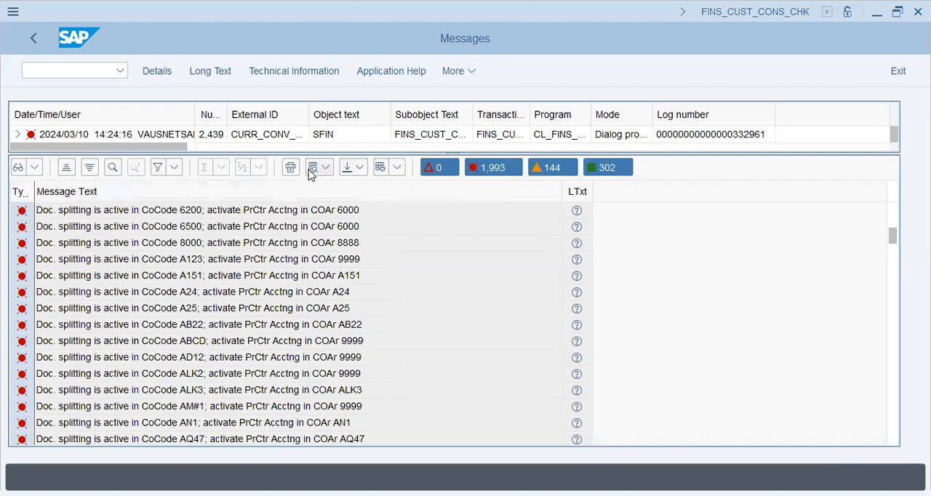
- Search the consistency check messages for company code t59x and close the search
left_click(118, 176)
type("t59x")
key("Return")
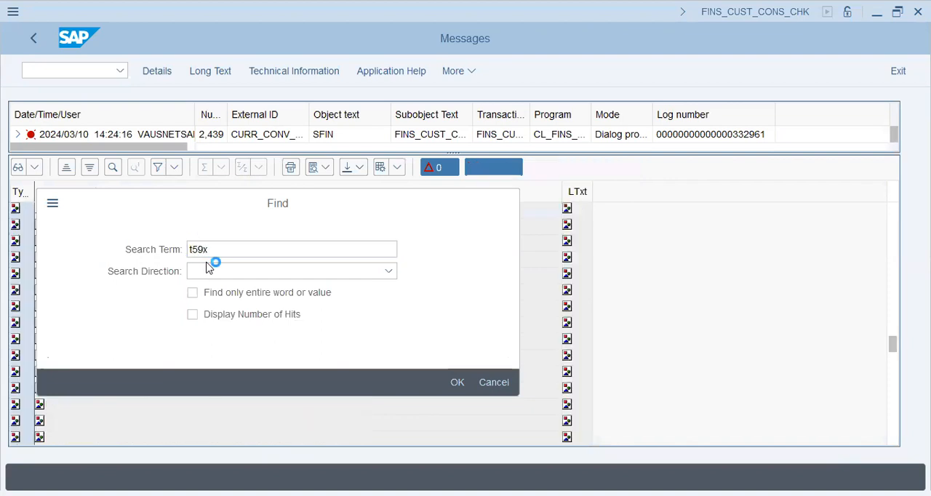
left_click(494, 406)
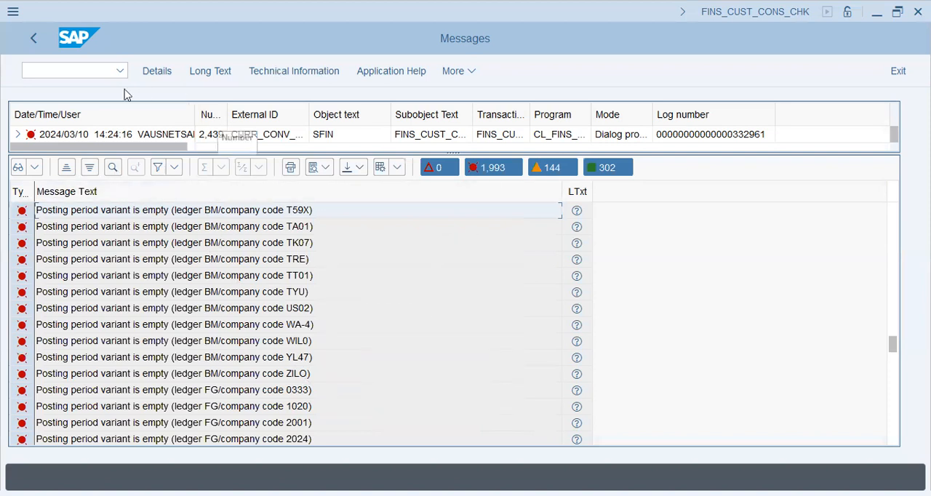
- Open transaction FINSC_LEDGER in a new session and display the company code settings for leading ledger 0L
type("/o")
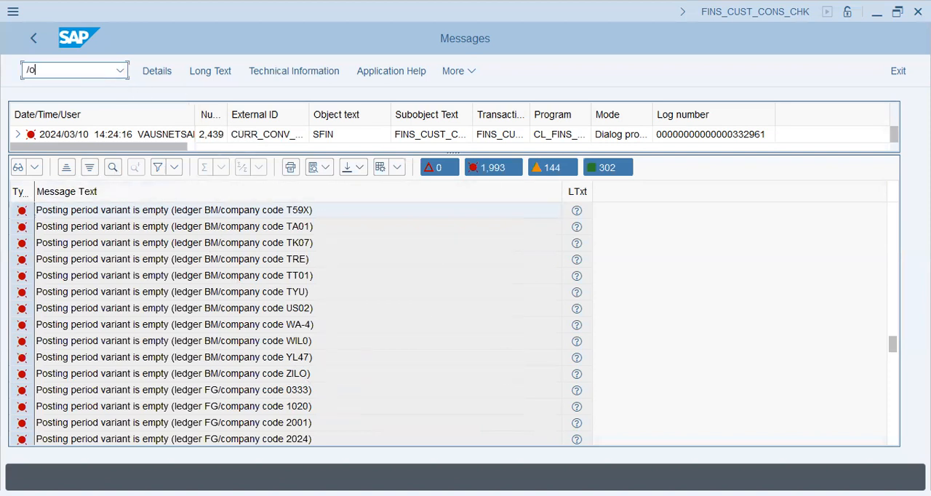
type("finsc_ledger")
key("Return")
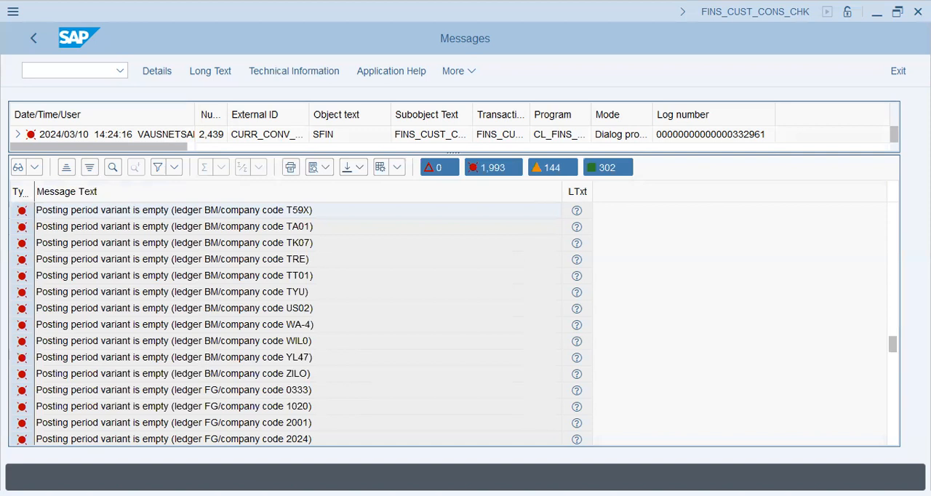
type("/ofinsc_ledger")
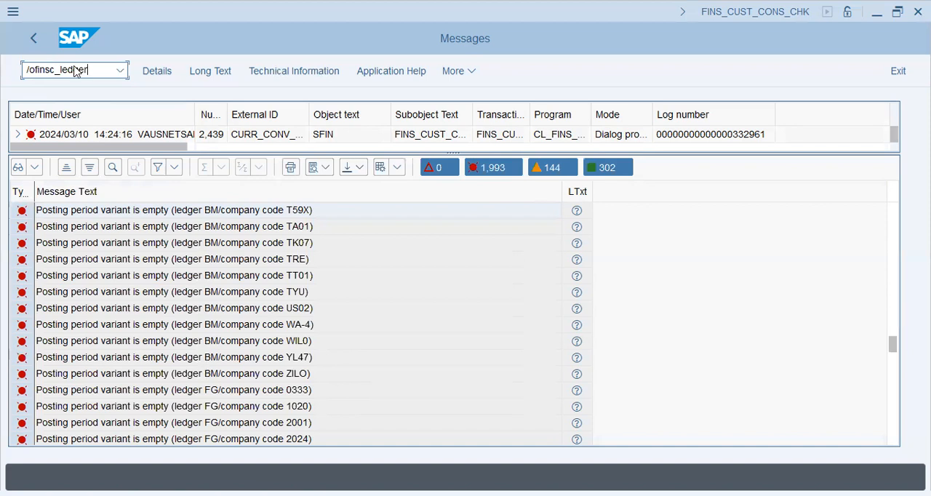
key("Return")
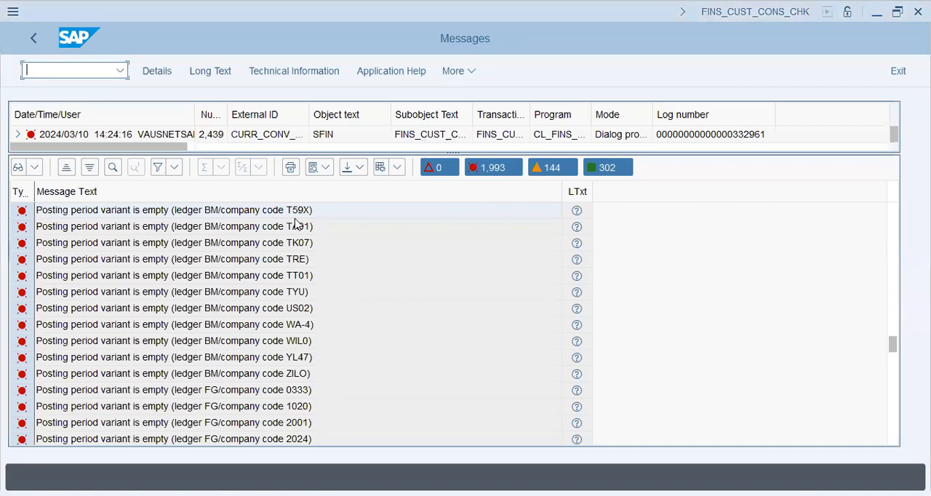
key("alt+Tab")
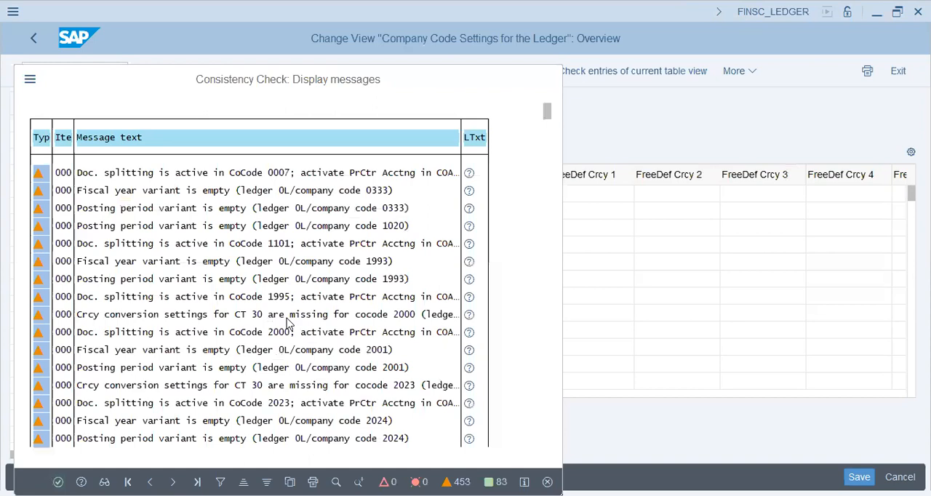
- Dismiss the consistency messages, locate company code T59X under ledger 0L and view its detailed settings
key("Return")
left_click(378, 437)
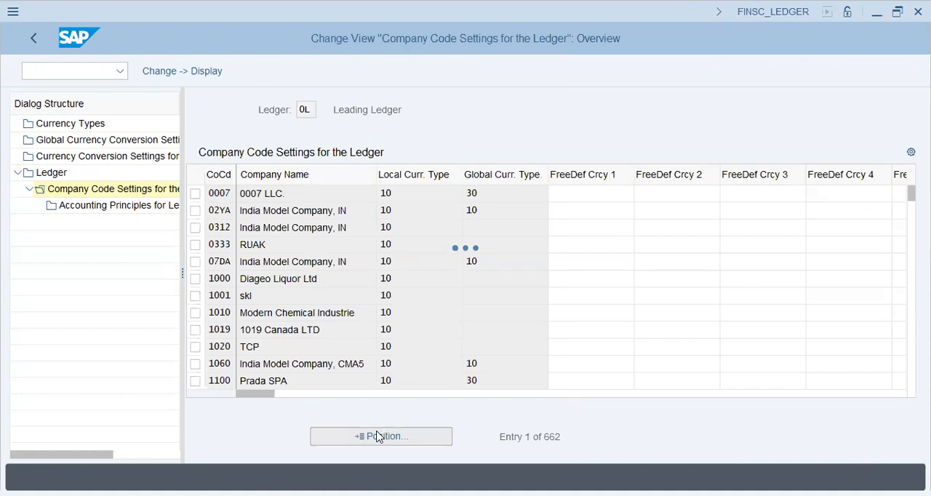
type("t59x")
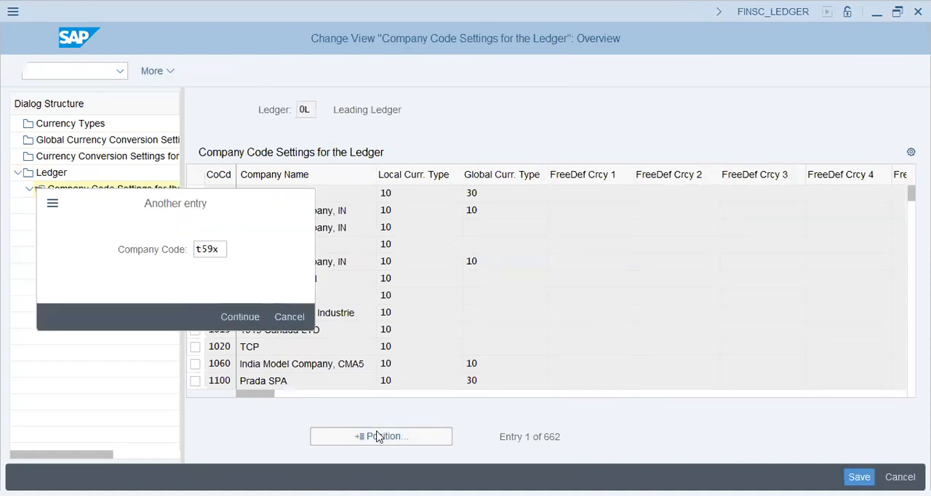
key("Return")
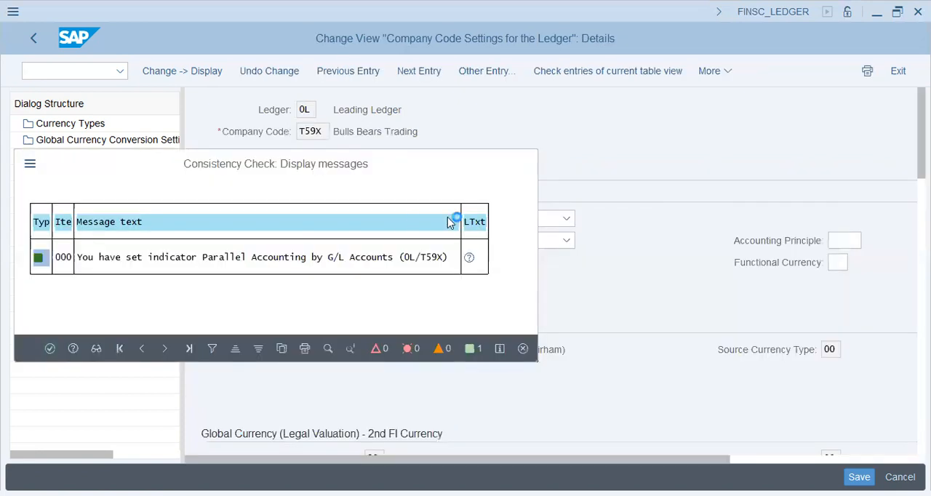
key("Return")
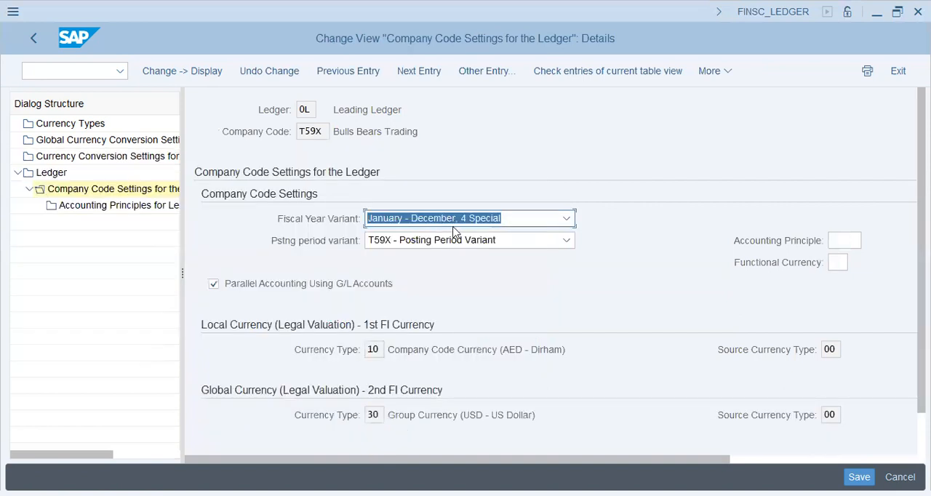
- Return to the ledger list, select extension ledger BM and display its company code settings
left_click(59, 178)
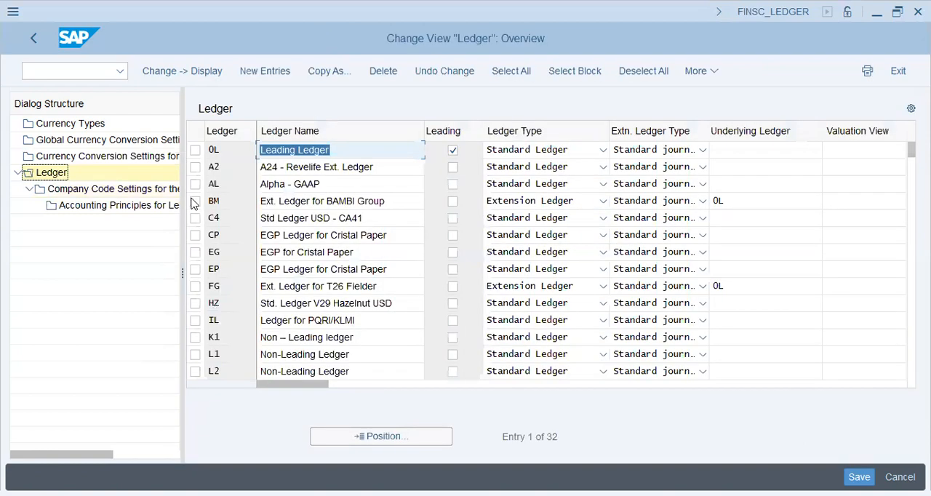
left_click(195, 201)
double_click(294, 201)
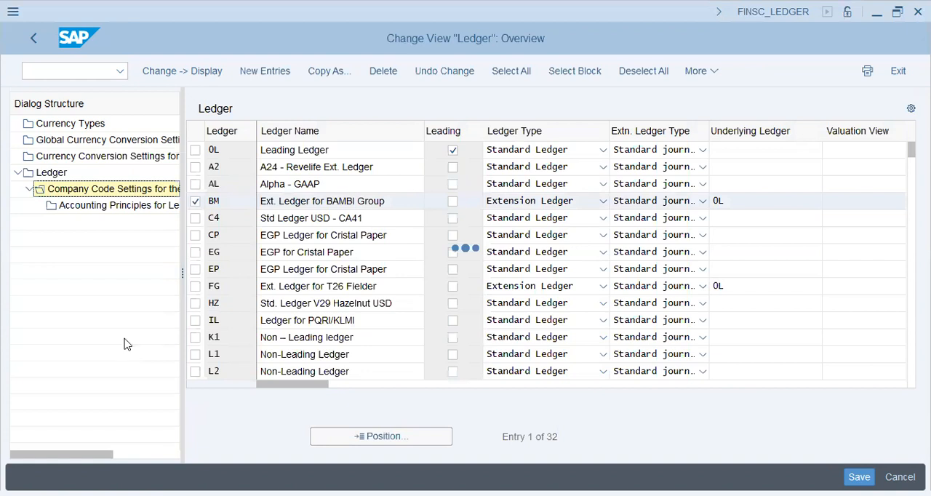
key("Return")
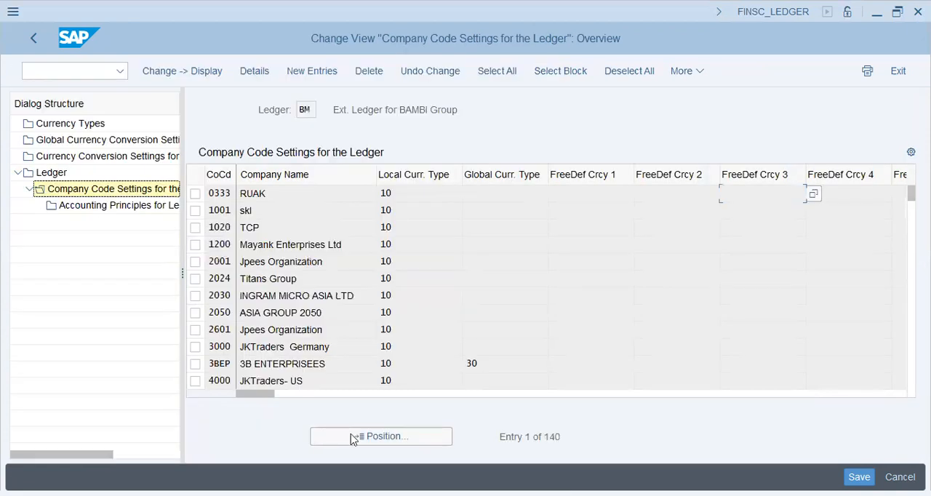
- Locate company code T59X in ledger BM's company code settings and select its row
left_click(352, 437)
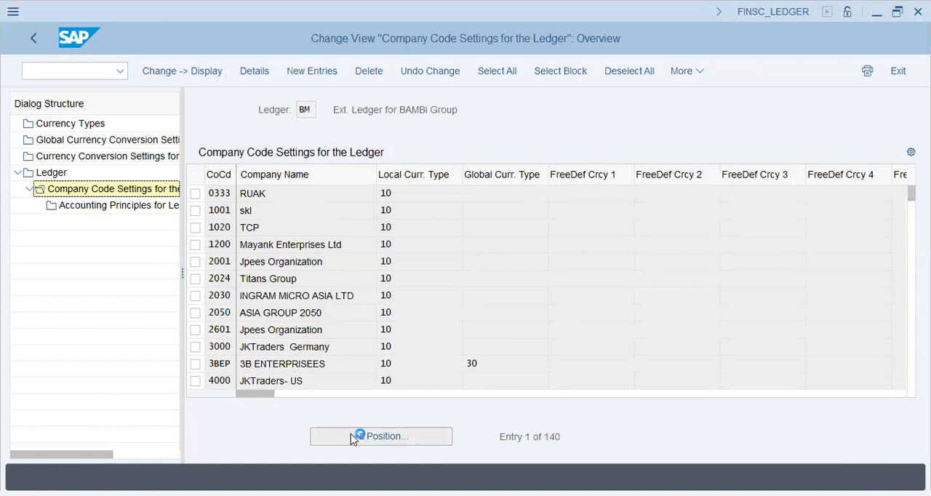
type("t")
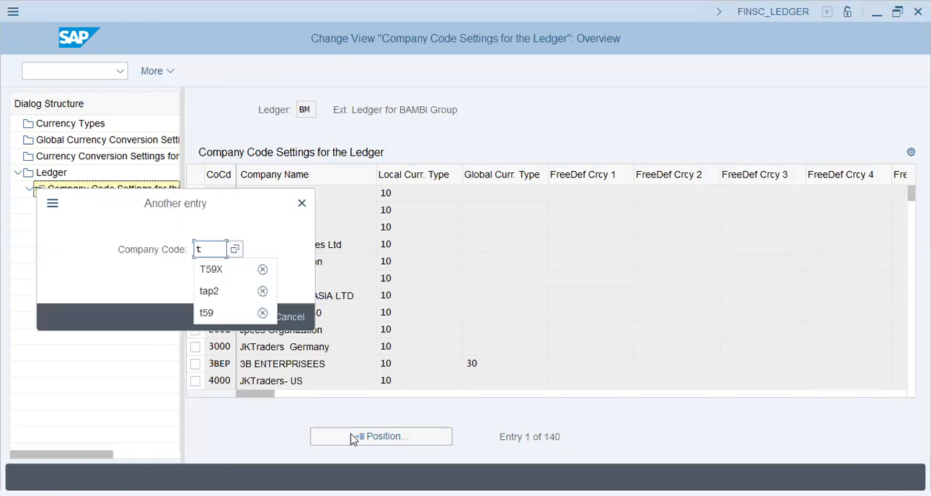
key("Down")
key("Return")
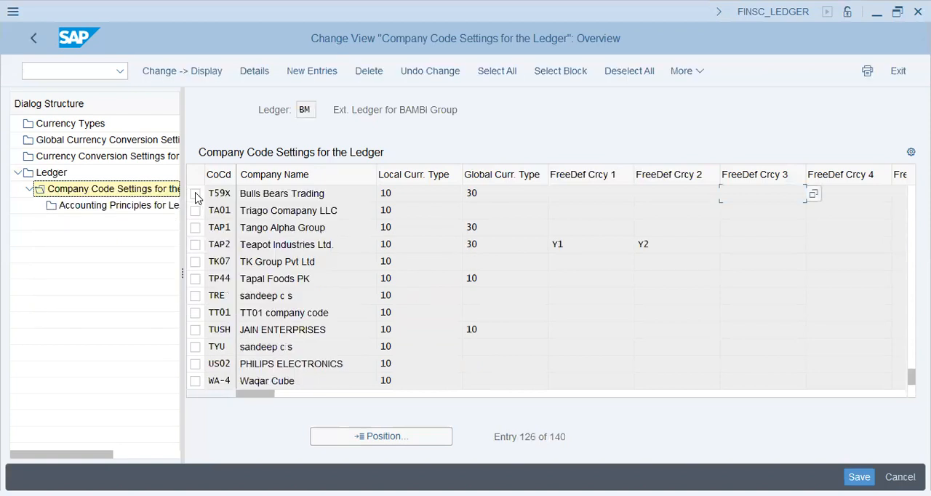
left_click(195, 195)
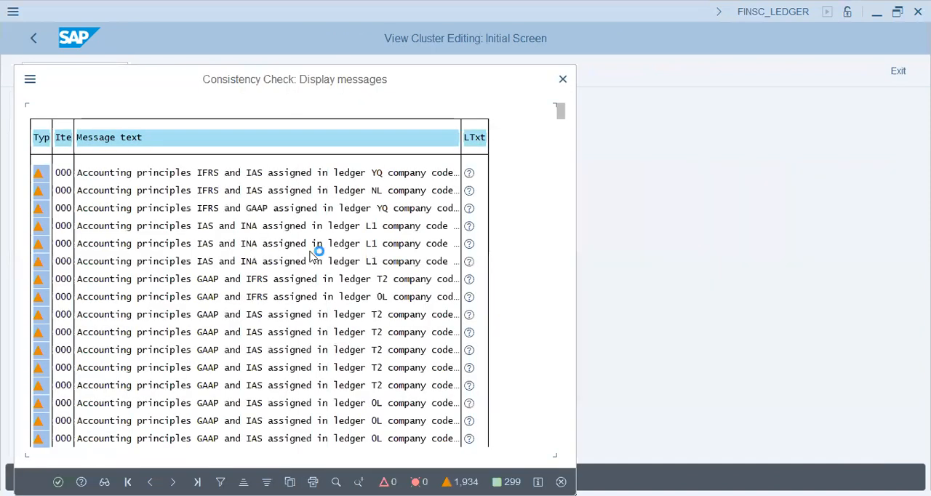
- Accept the consistency messages and record the ledger change in customizing request SA2K901915
key("Return")
left_click(308, 296)
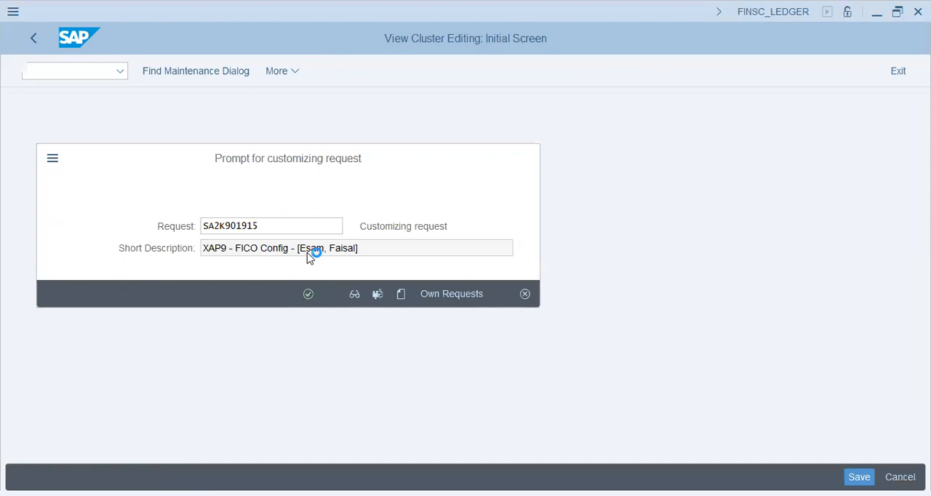
left_click(40, 46)
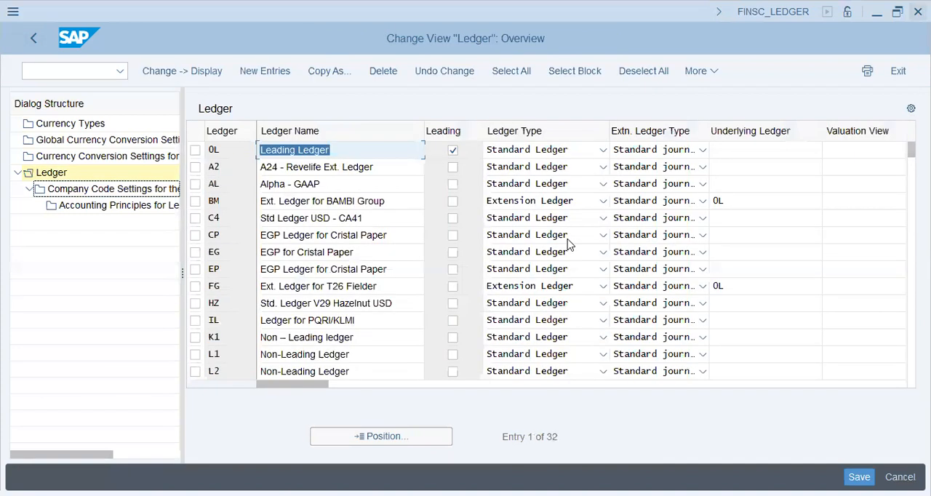
- Go back to the F-43 vendor invoice, close the error's help text and try to post the document
double_click(82, 172)
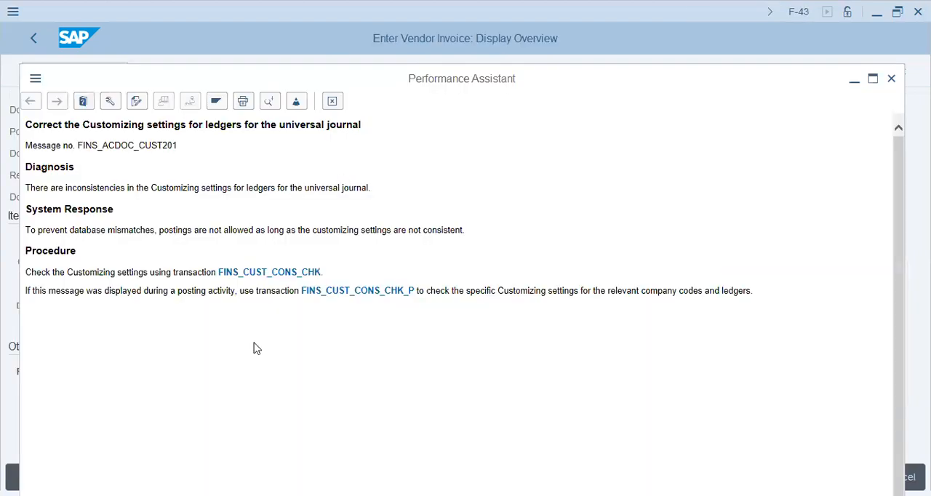
left_click(332, 101)
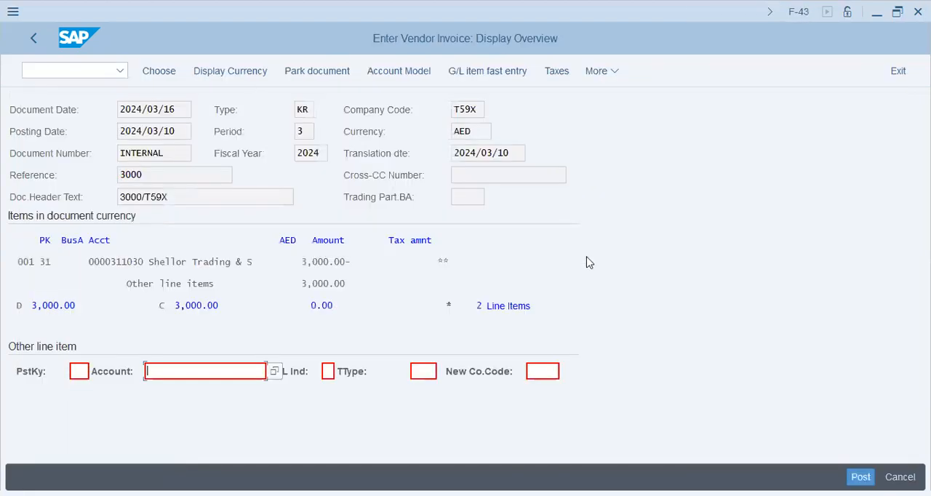
key("ctrl+s")
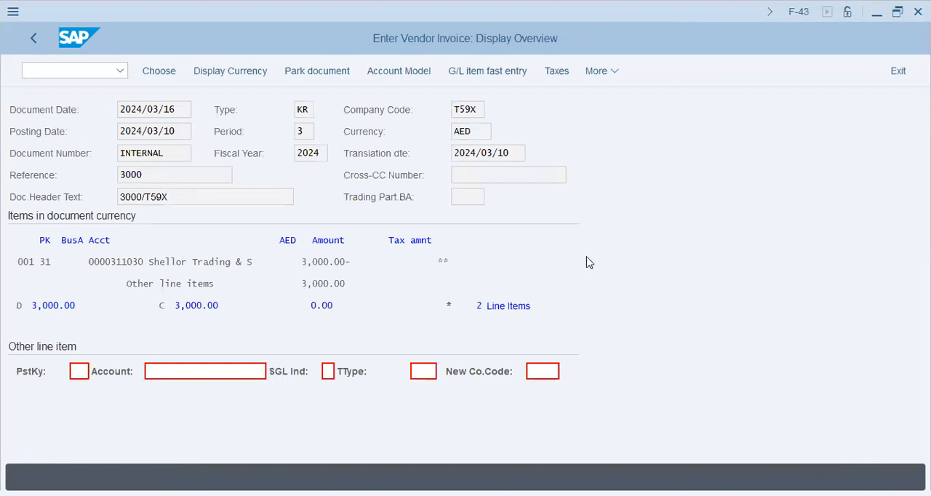
key("ctrl+s")
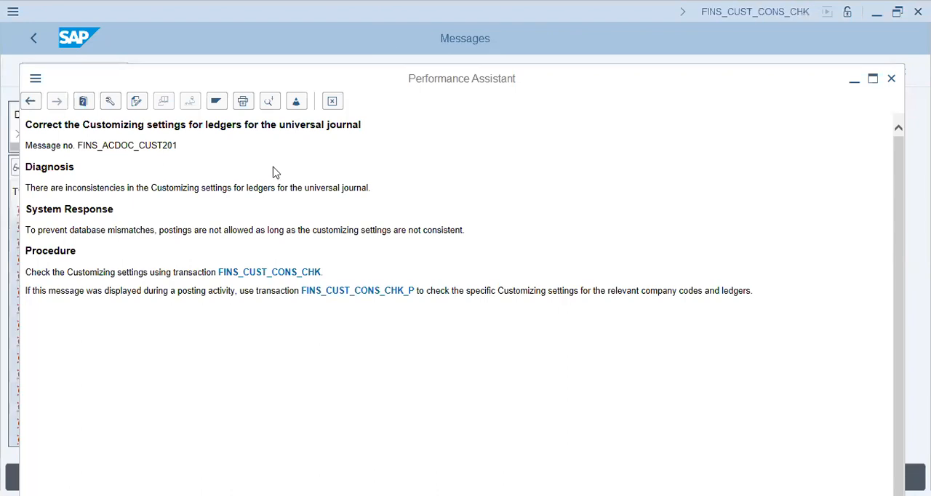
- Close the help text and search the new FINS_CUST_CONS_CHK messages for company code t59x
key("Escape")
left_click(117, 168)
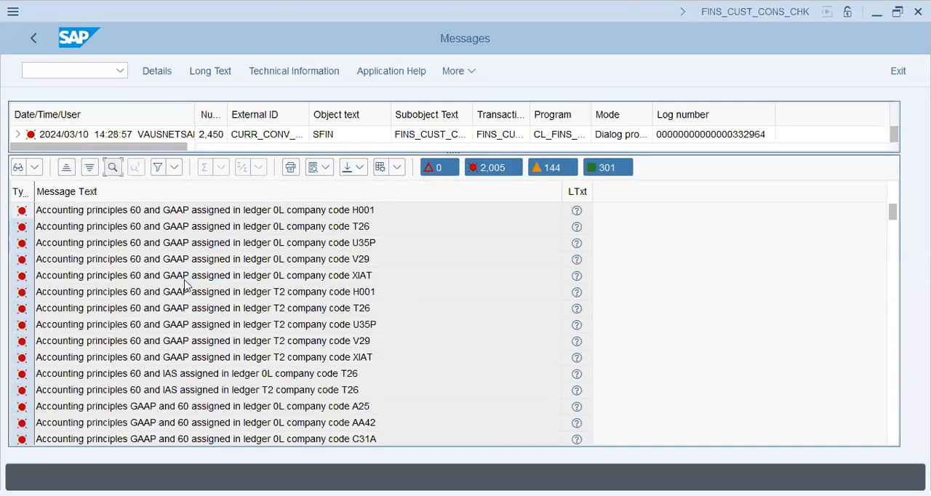
type("t59x")
key("Return")
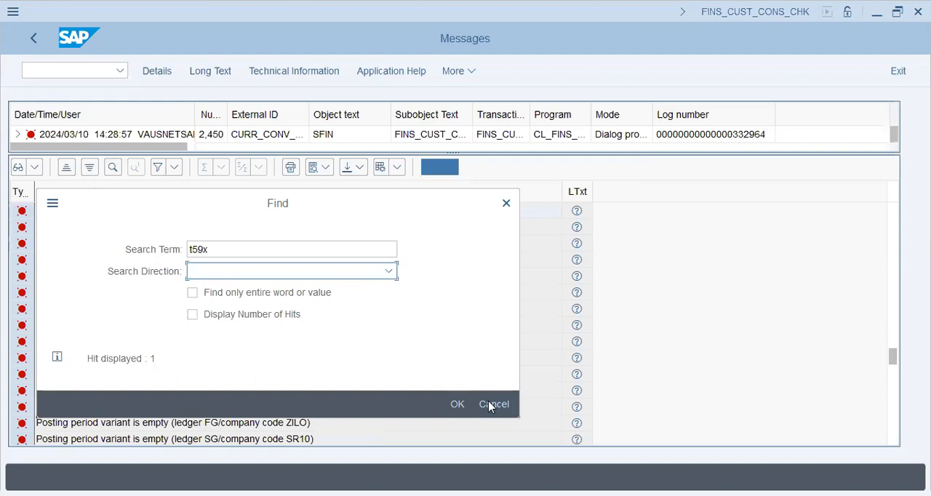
- Repeat the search for t59x in the consistency check messages and close the search
left_click(491, 404)
left_click(113, 168)
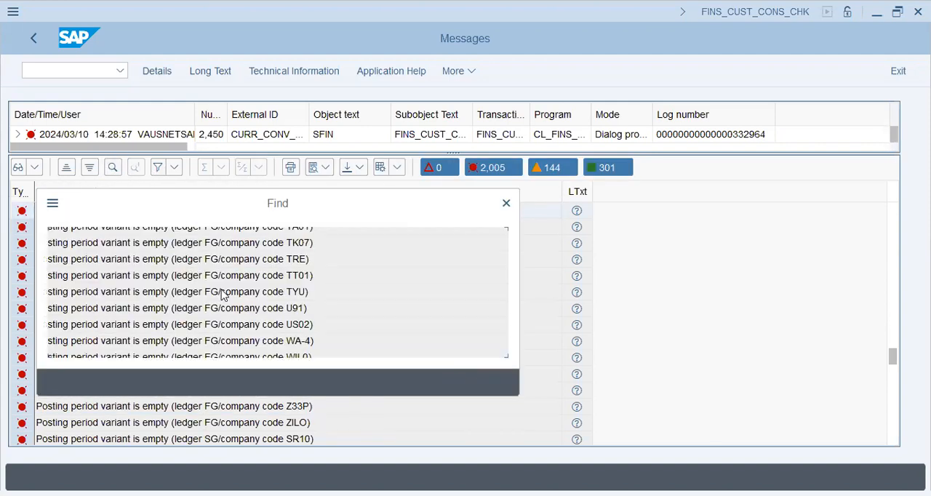
type("t59x")
key("Return")
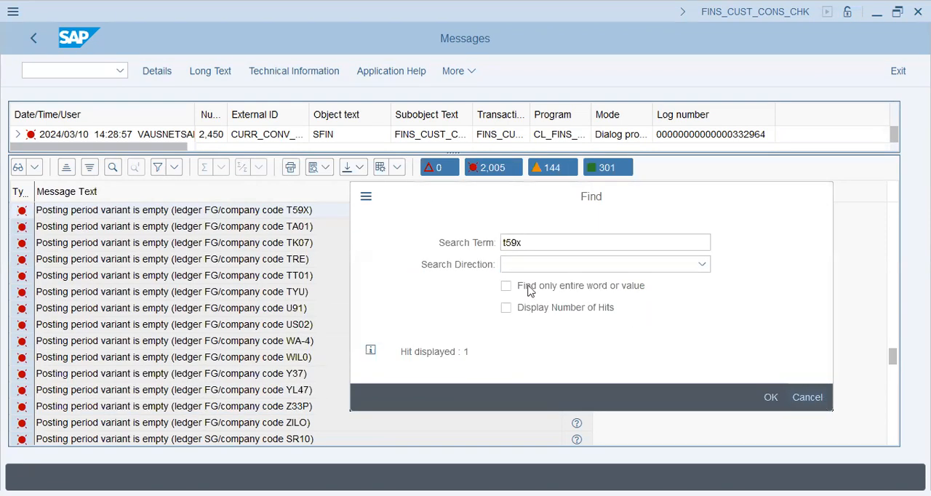
key("Escape")
- Start the ledger customizing transaction in a new session with /ofinsc_ledger
left_click(69, 72)
type("/ofs")
key("BackSpace")
type("insc_ledger")
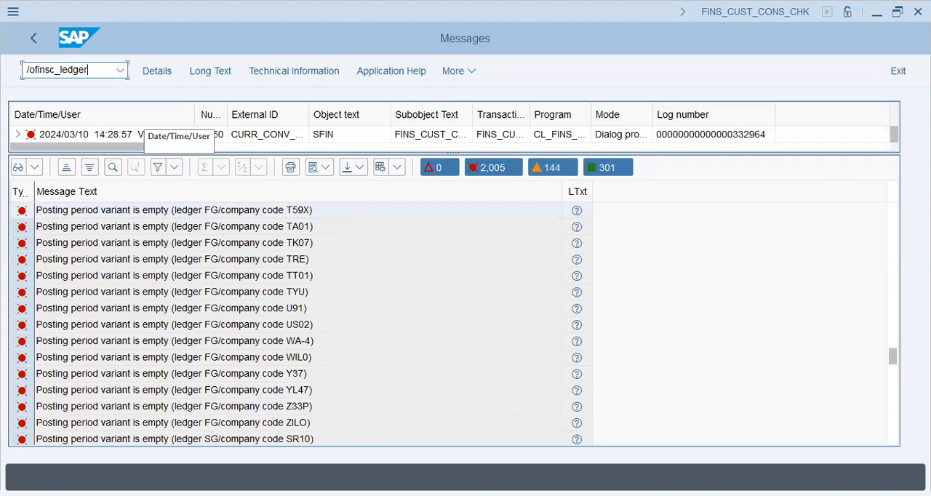
key("Return")
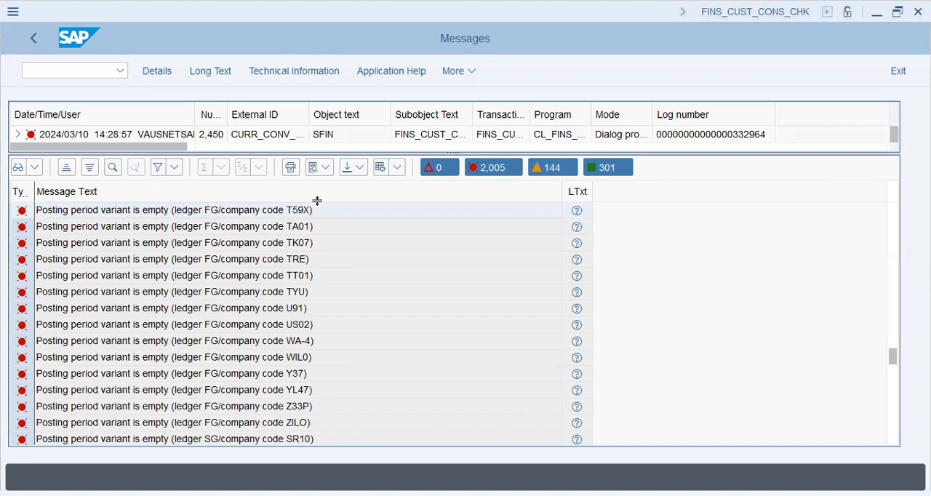
left_click_drag(317, 201, 317, 200)
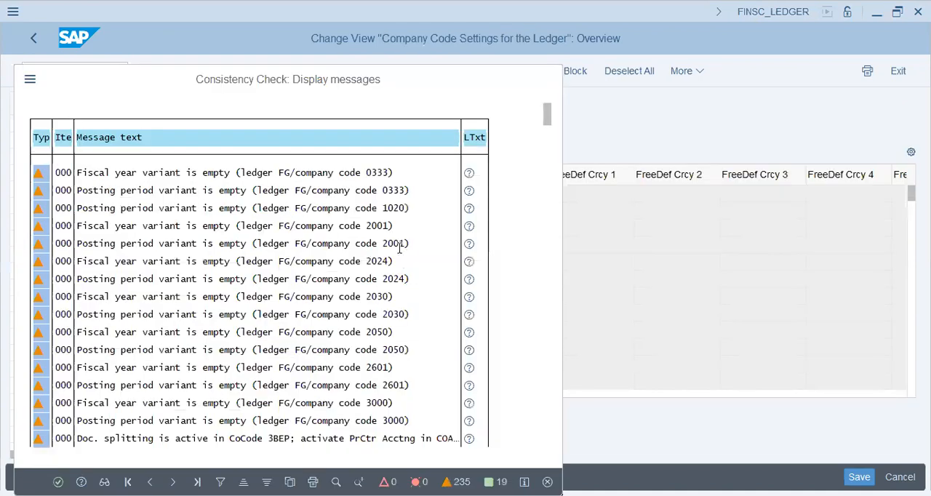
- Delete company code T59X from ledger FG's company code settings and record the change in customizing request SA2K901499
key("Return")
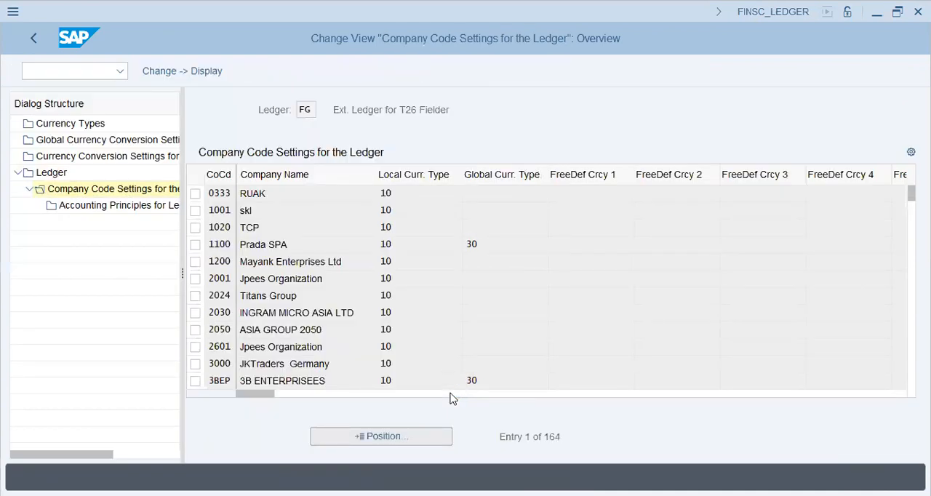
type("t9")
key("BackSpace")
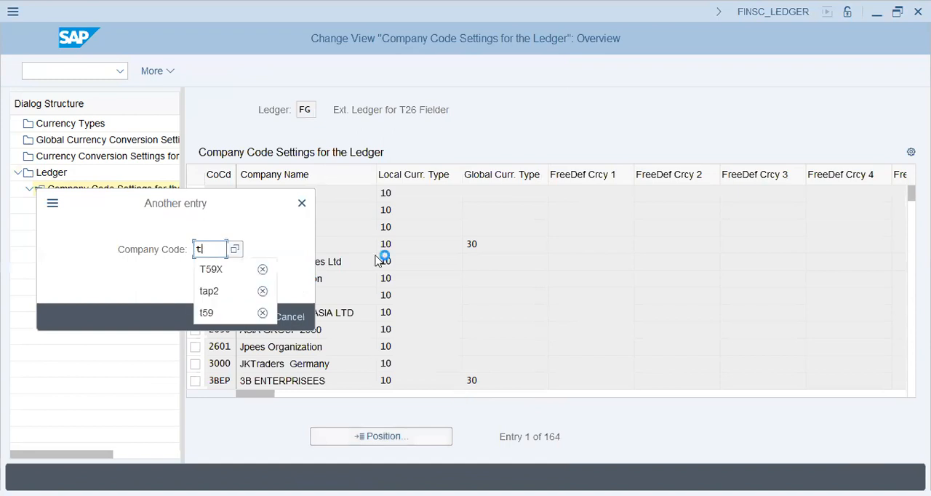
type("59x")
key("Return")
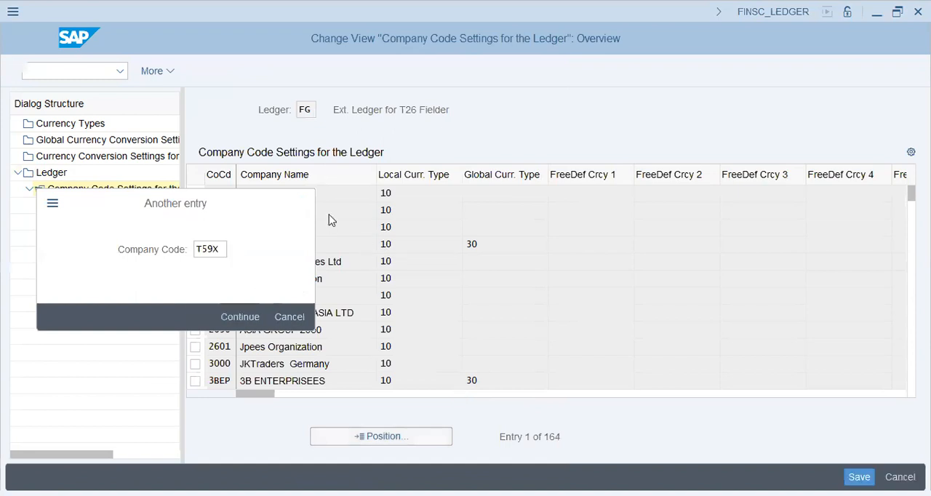
left_click(195, 195)
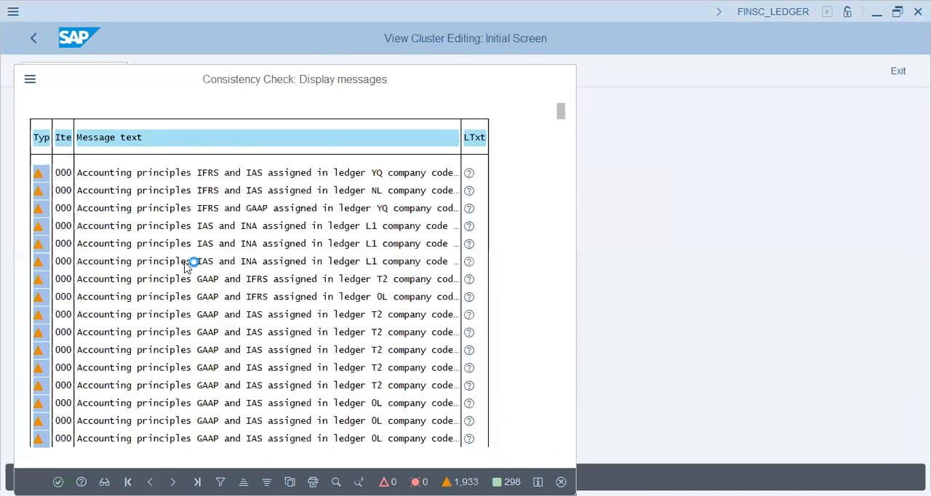
key("Return")
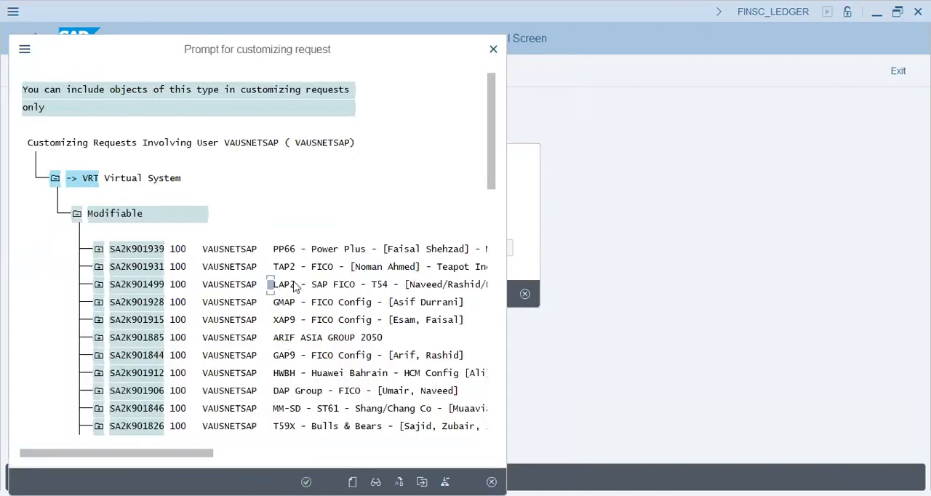
double_click(340, 283)
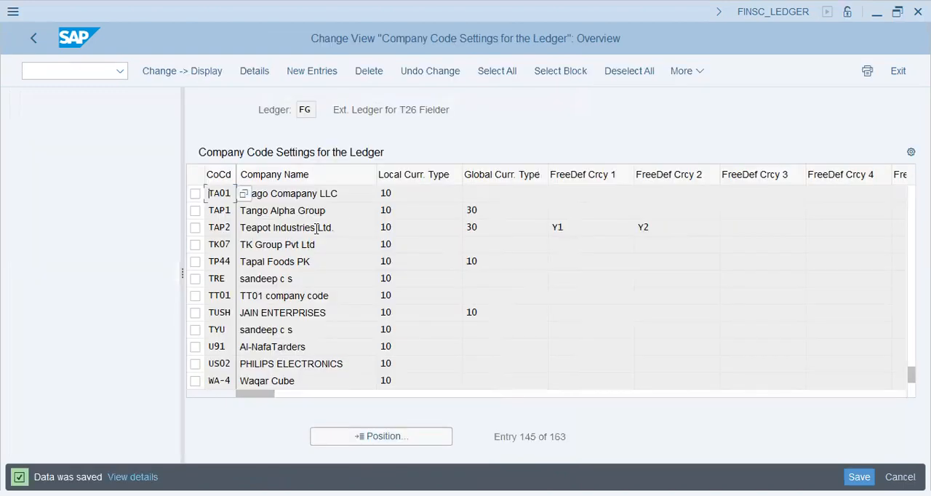
- Return to the F-43 vendor invoice, close the help text and display the FINS_CUST_CONS_CHK_Q check messages for company code T59X
left_click(36, 40)
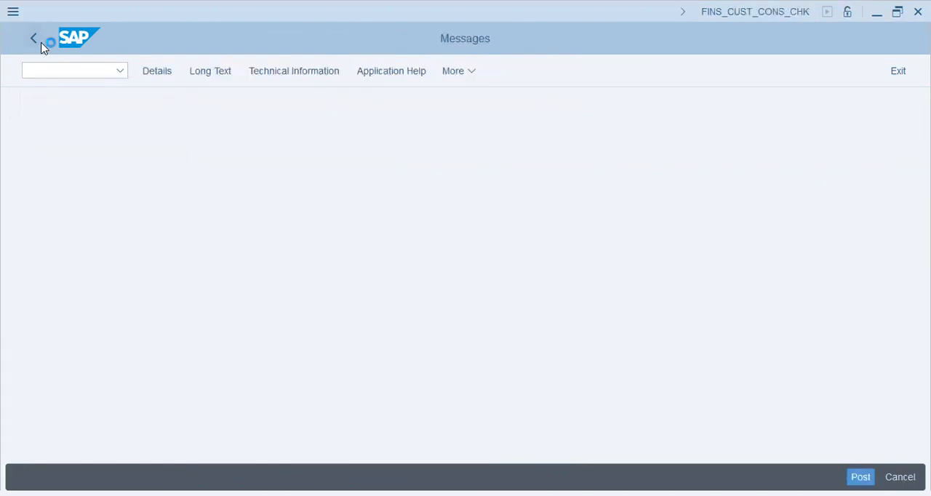
left_click(41, 43)
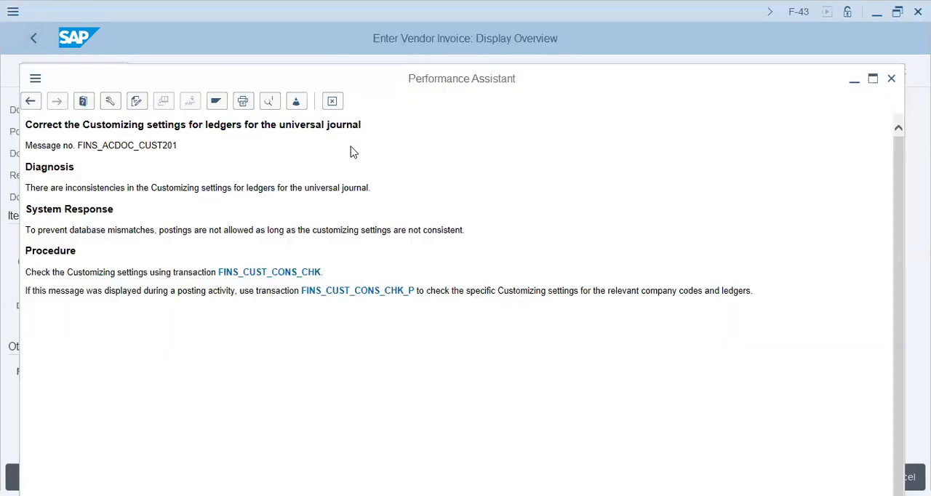
key("Escape")
left_click(226, 366)
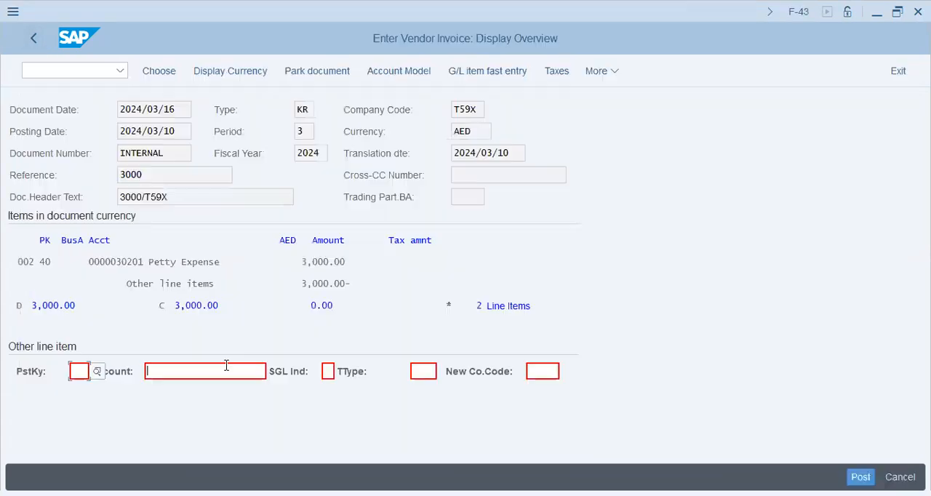
key("Return")
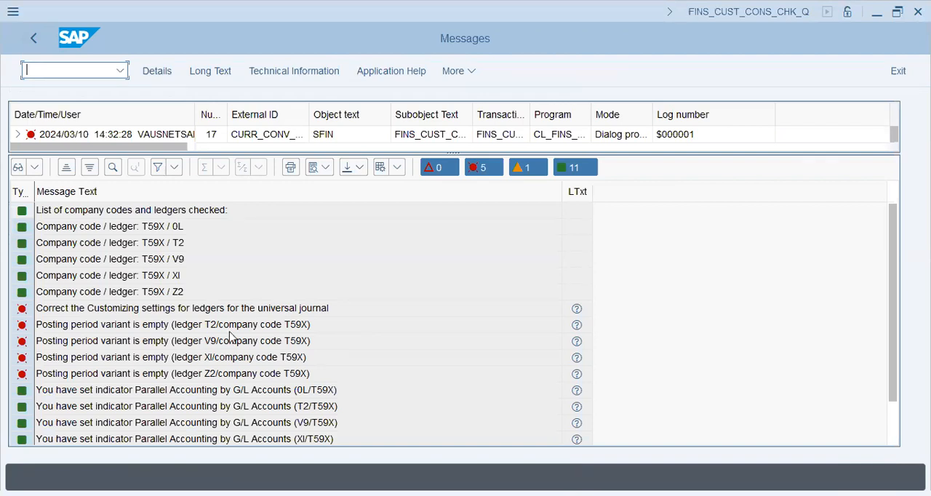
- Delete company code T59X from extension ledger T2's company code settings and save the change
key("F3")
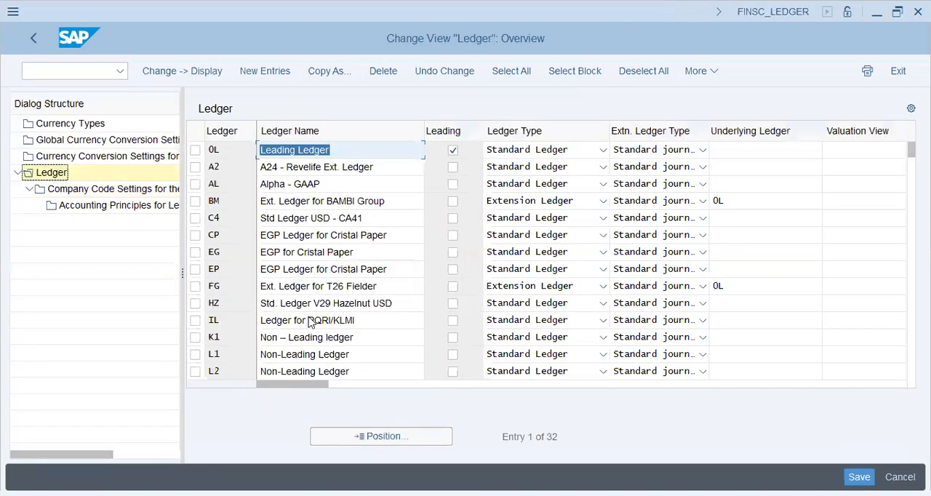
left_click(310, 321)
left_click(448, 320)
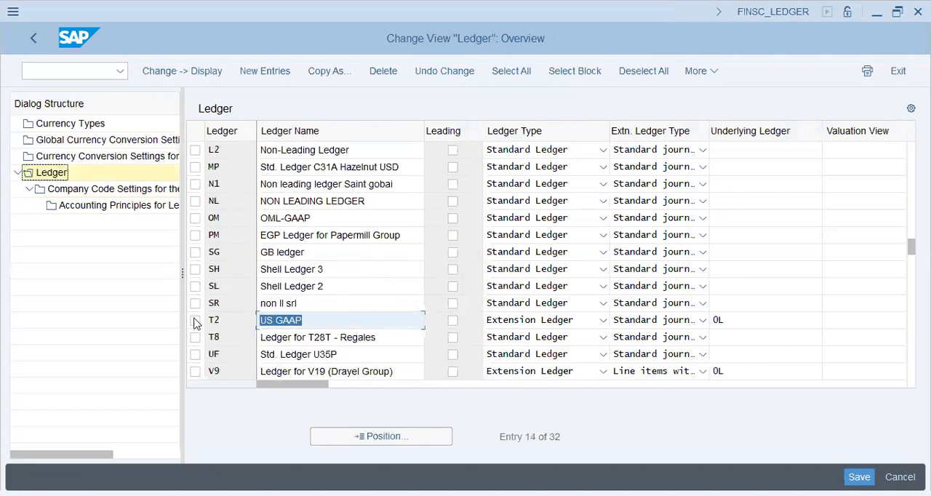
left_click(194, 320)
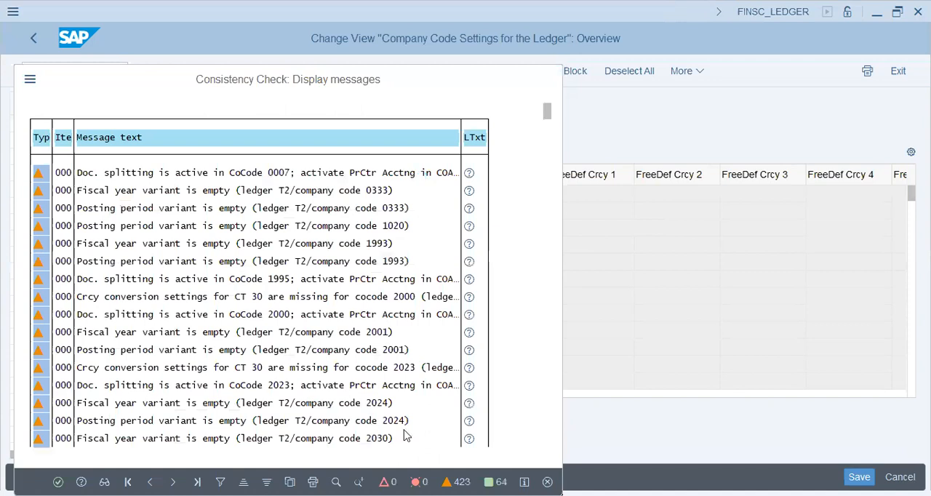
left_click(547, 482)
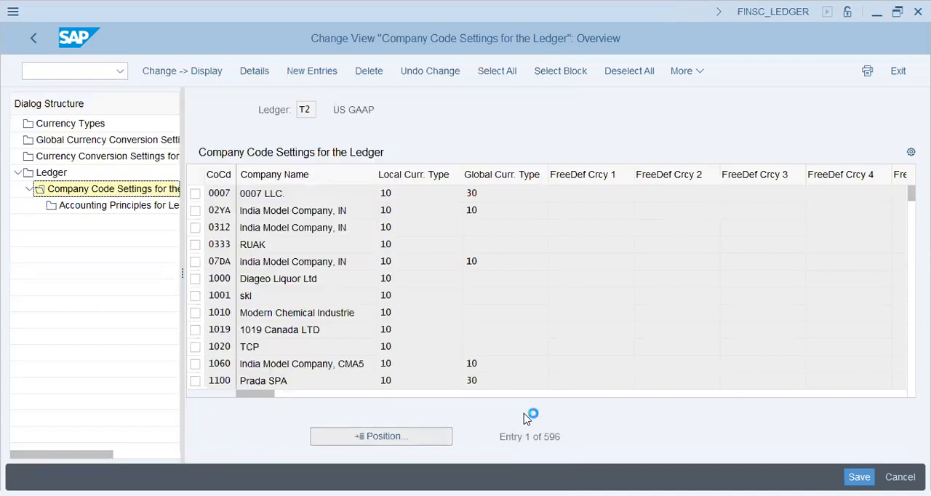
type("t")
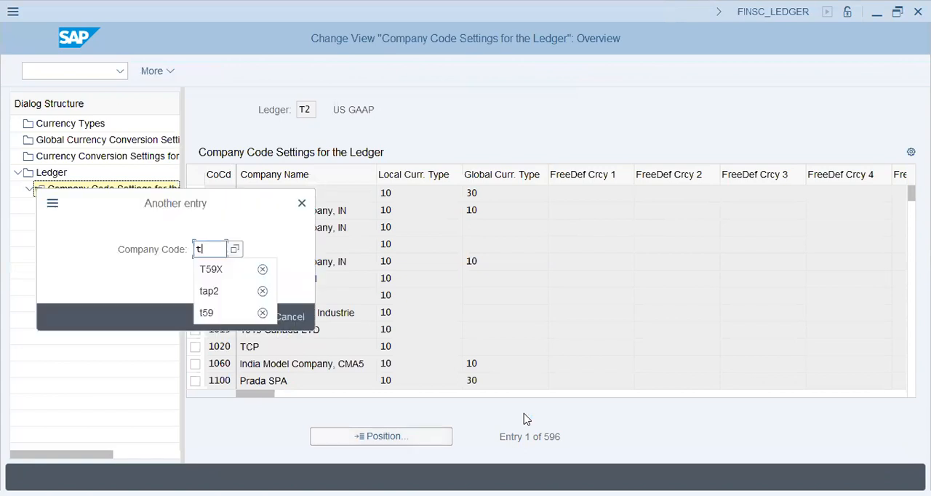
key("Down")
key("Return")
key("Return")
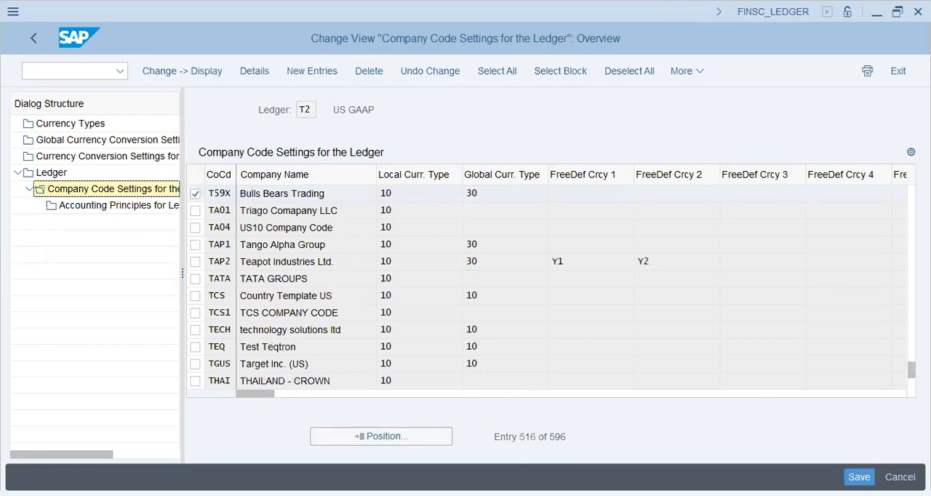
left_click(859, 477)
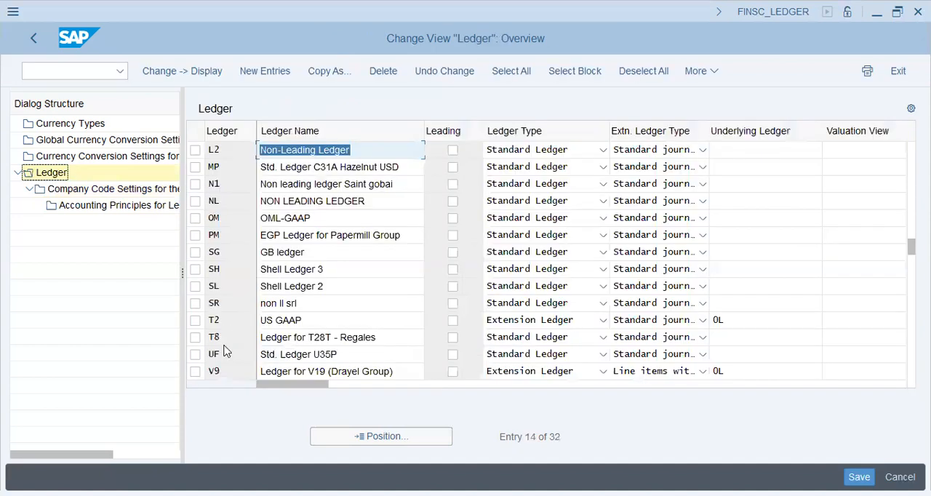
- Open ledger V9's company code settings and delete the entry for company code T59X
left_click(196, 372)
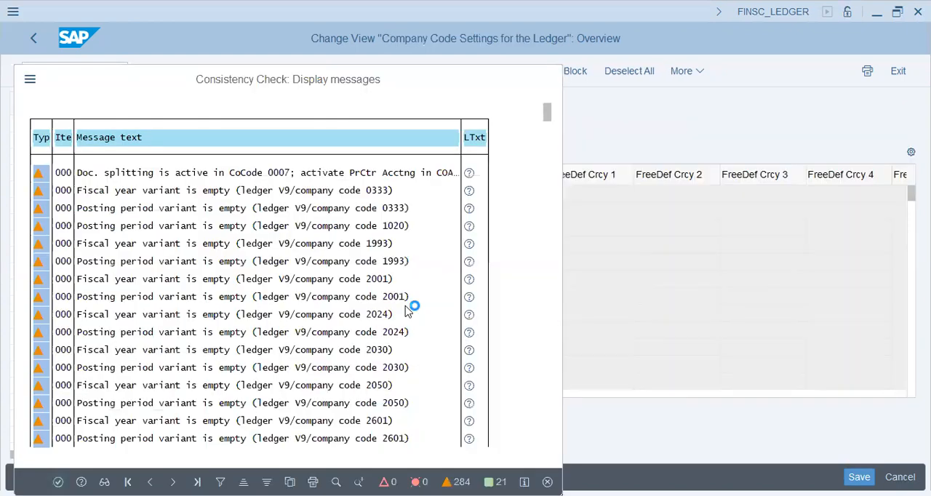
key("Return")
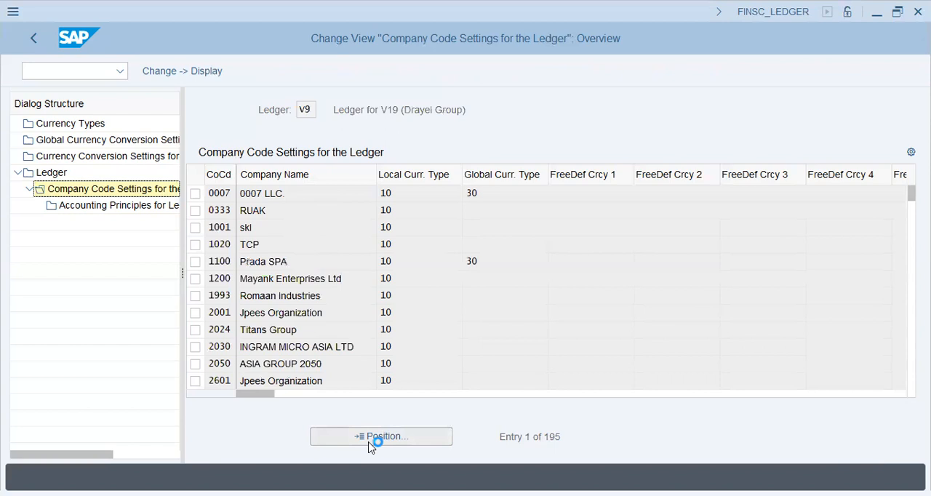
left_click(369, 440)
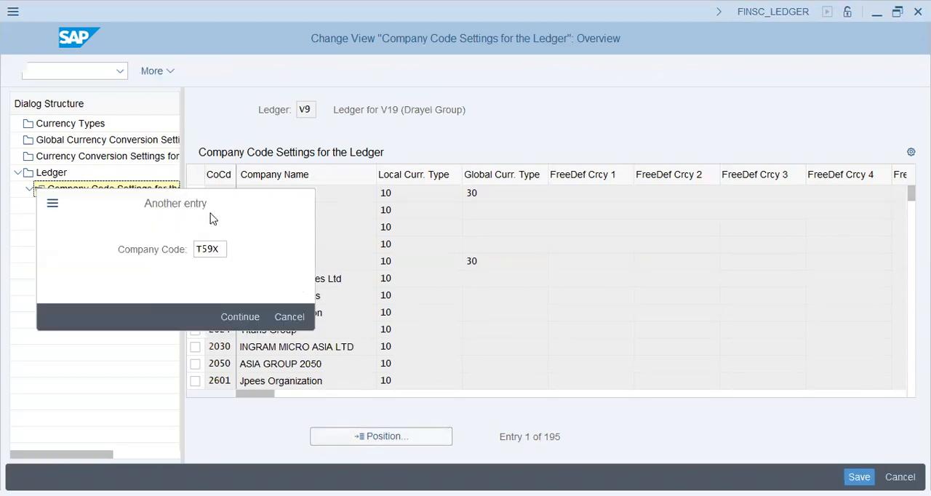
key("Return")
left_click(195, 194)
left_click(363, 69)
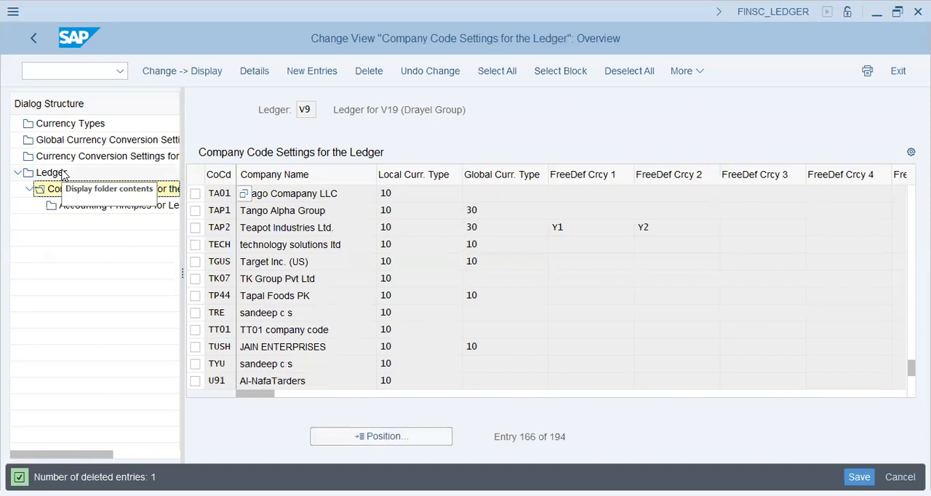
- Go back to the ledger list and delete company code T59X from ledger XI's company code settings
left_click(64, 173)
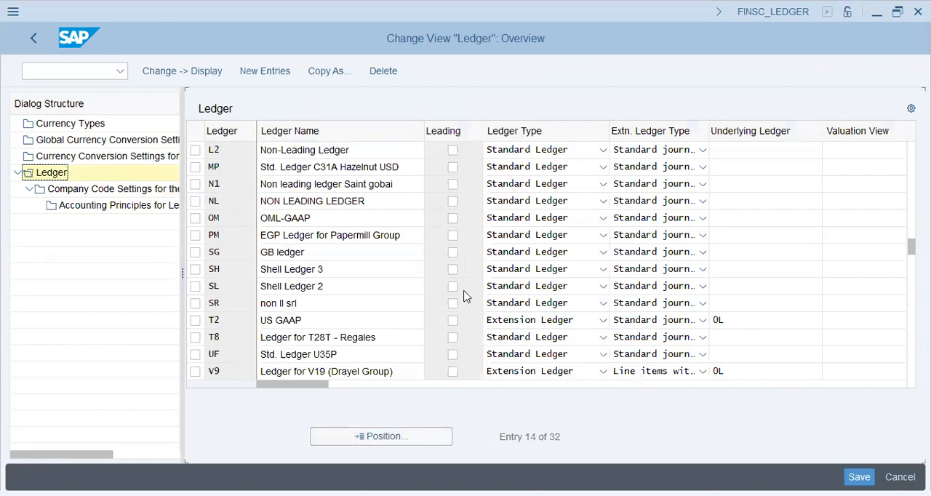
scroll(245, 175, "down", 4)
left_click(195, 166)
double_click(107, 190)
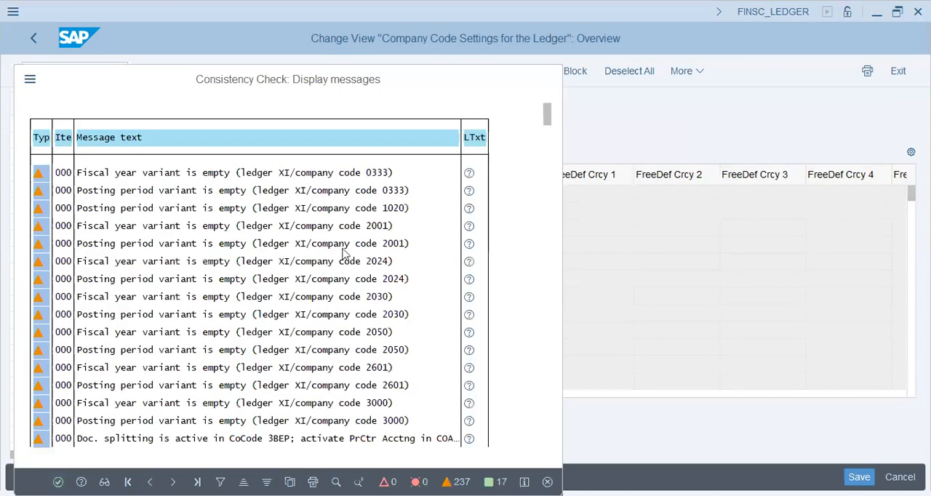
key("Return")
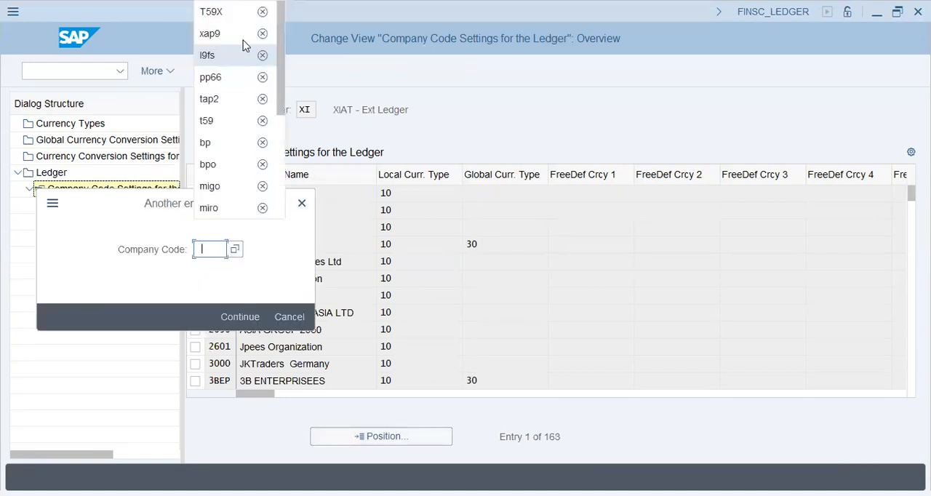
left_click(284, 318)
type("T59X")
key("Return")
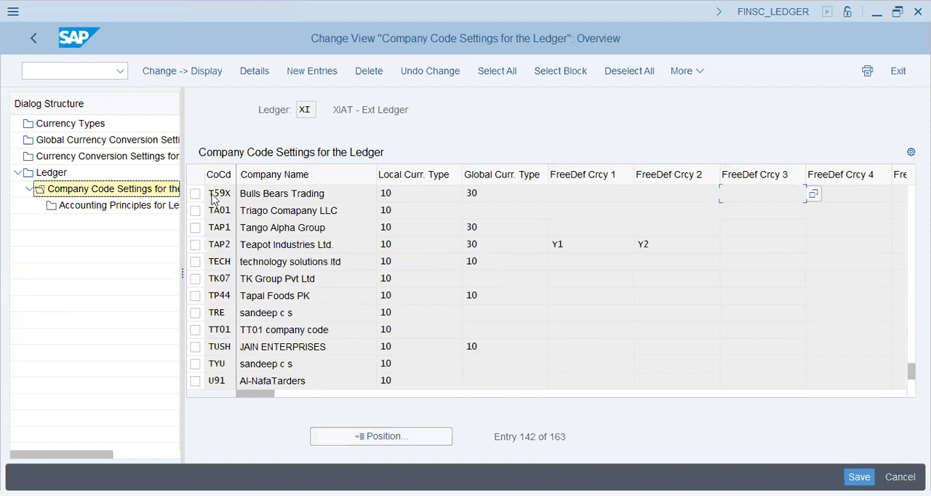
left_click(195, 193)
left_click(369, 67)
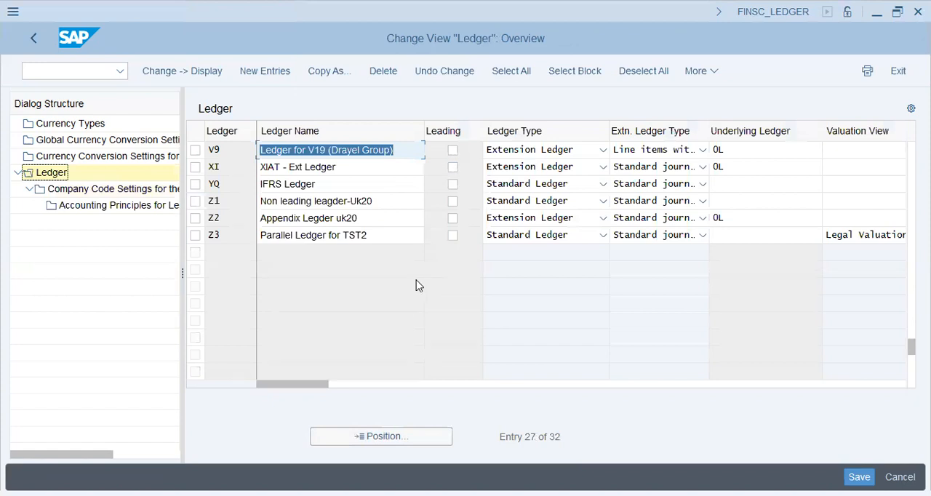
- Check the remaining ledger error for T59X, delete T59X from ledger Z2's company code settings and save the change
key("alt+Tab")
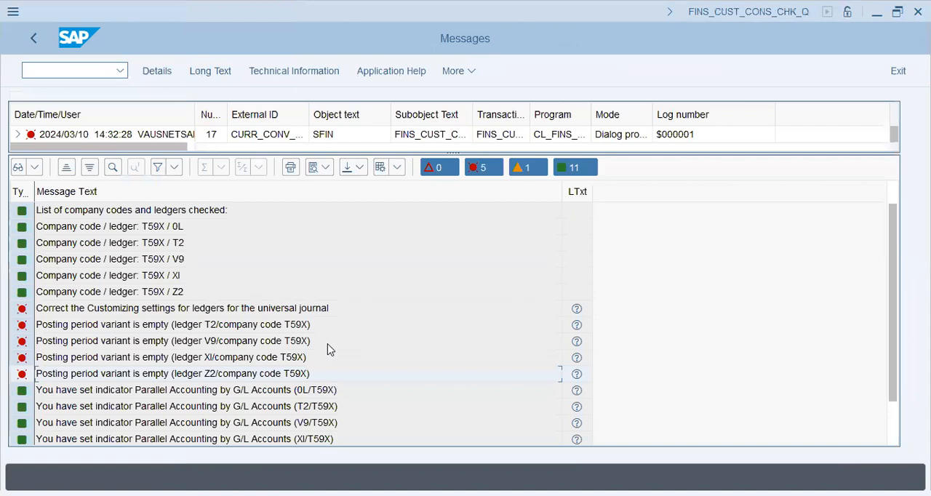
key("alt+Tab")
double_click(72, 185)
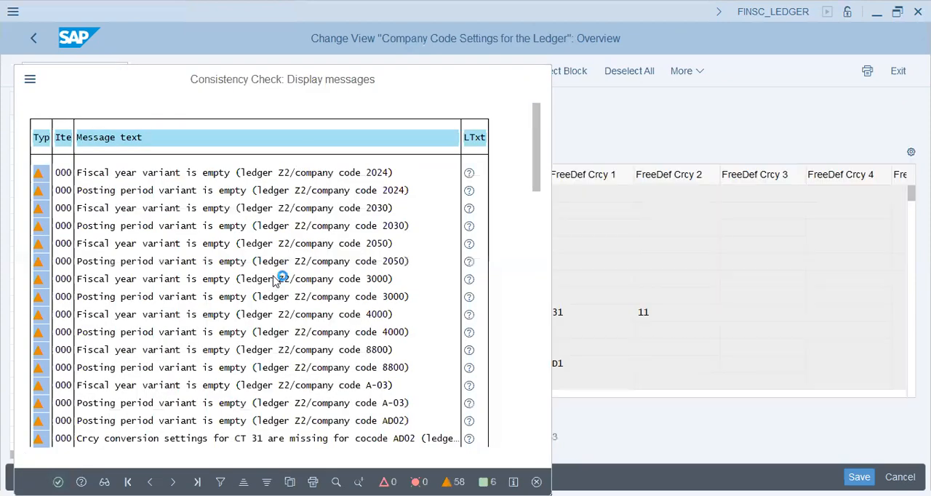
key("Return")
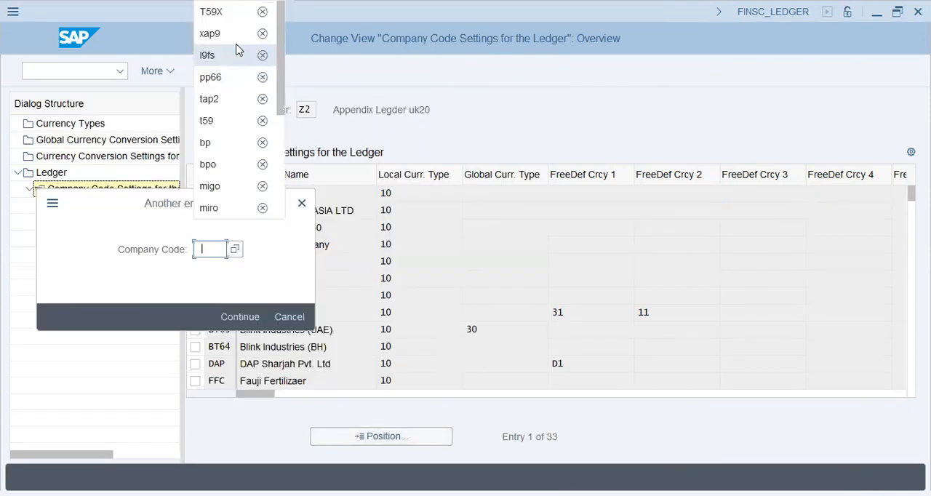
type("T59X")
key("Return")
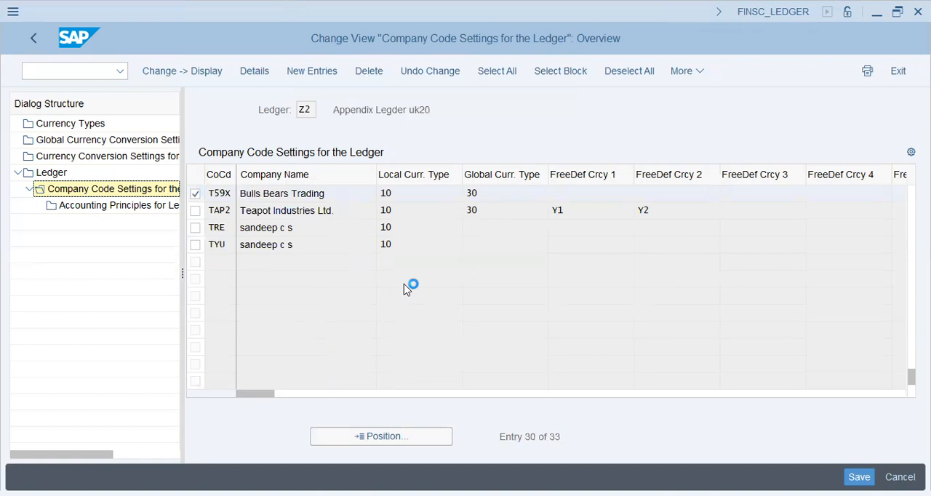
left_click(856, 477)
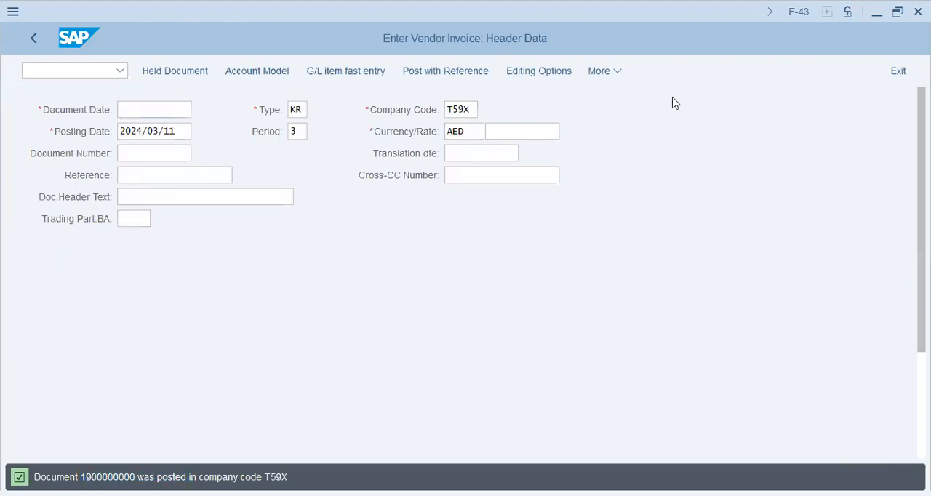
- Display the newly posted T59X vendor invoice in its data entry view and examine the vendor and expense lines with their profit centers
left_click(531, 166)
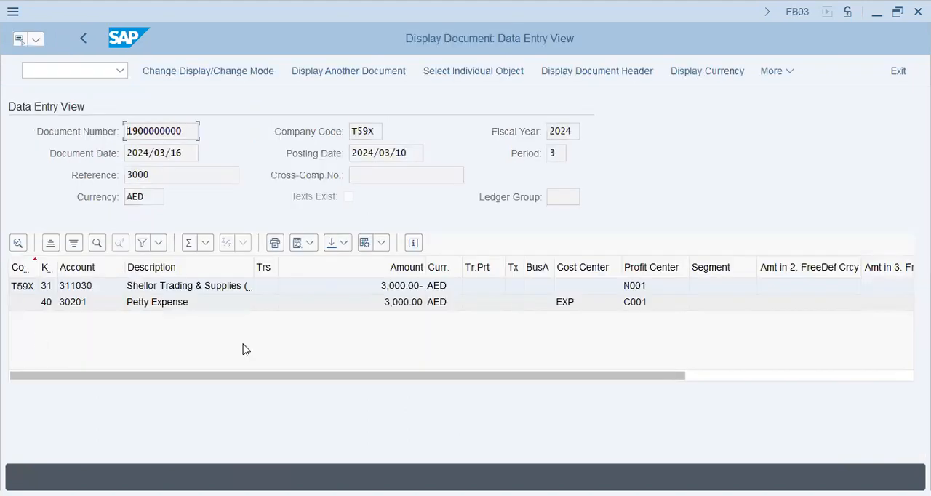
left_click(188, 305)
left_click(647, 289)
left_click(646, 302)
left_click(195, 285)
- Switch the document to the general ledger view and examine the clearing lines, the vendor reconciliation account, its profit center and segment
left_click(778, 73)
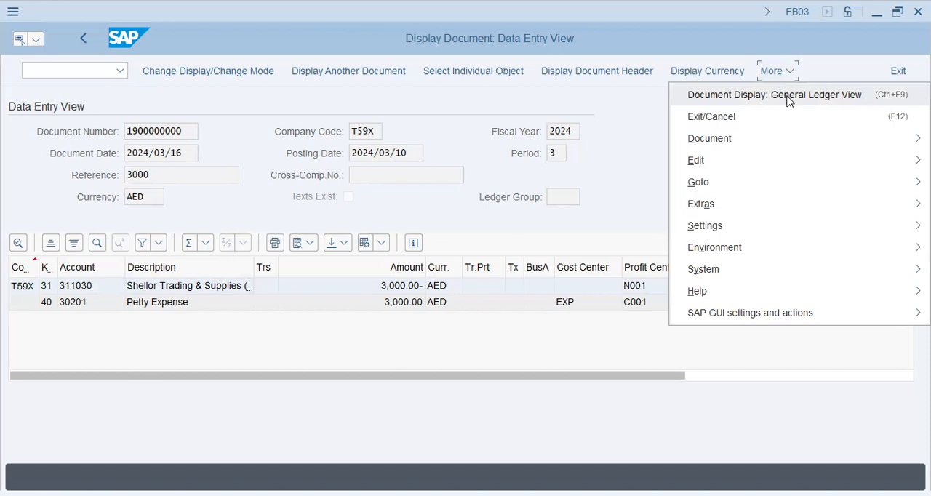
left_click(790, 99)
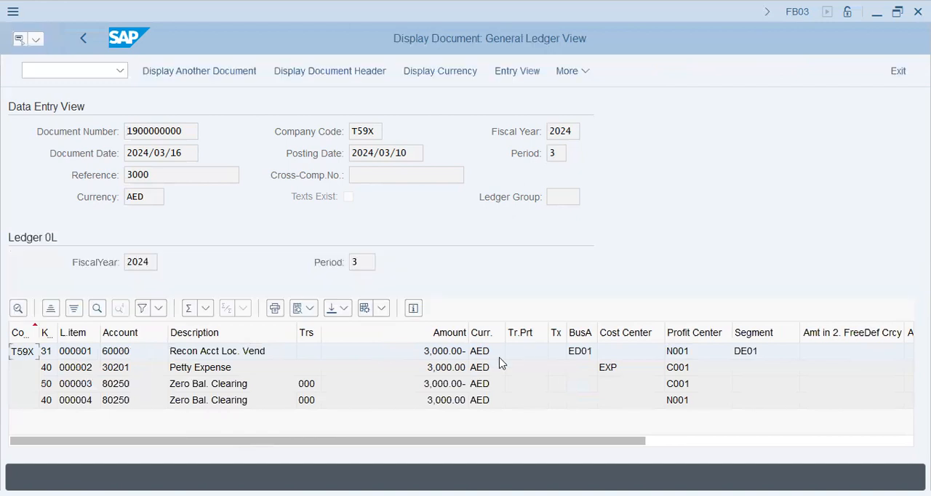
left_click(230, 401)
left_click(219, 354)
left_click(692, 356)
left_click(762, 356)
- Exit the F-43 invoice entry, collapse Document Entry and expand the Account folder under Accounts Payable
left_click(109, 69)
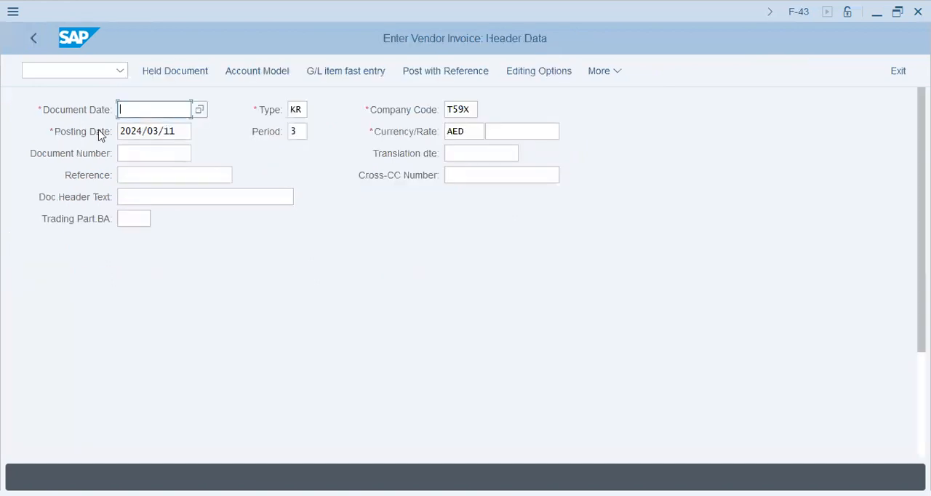
key("F3")
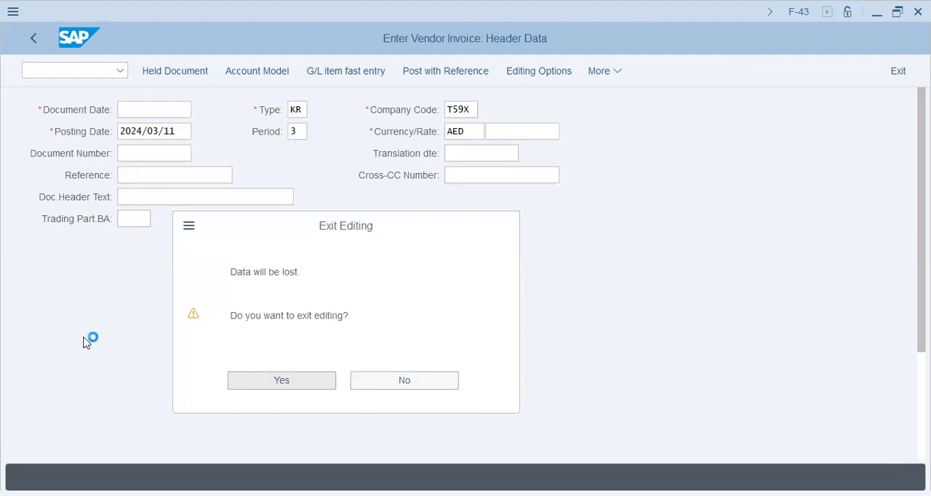
key("Return")
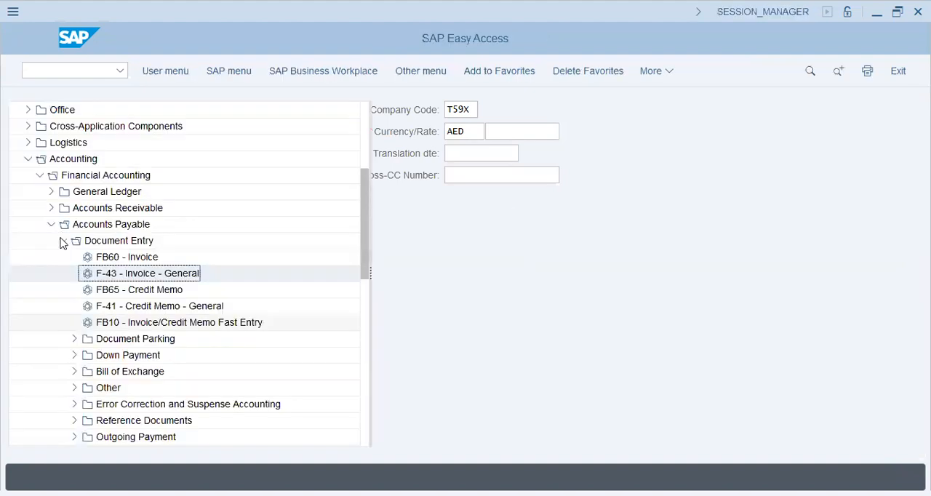
left_click(62, 240)
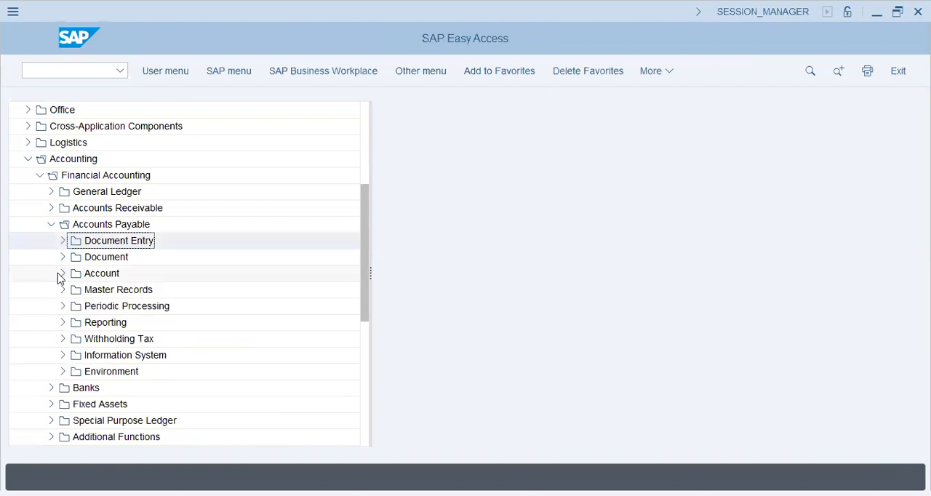
left_click(62, 272)
double_click(131, 305)
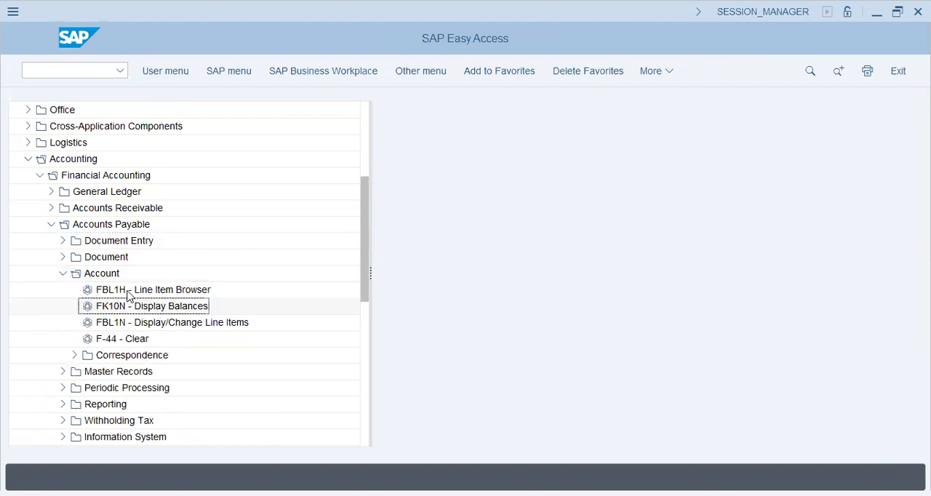
key("Up")
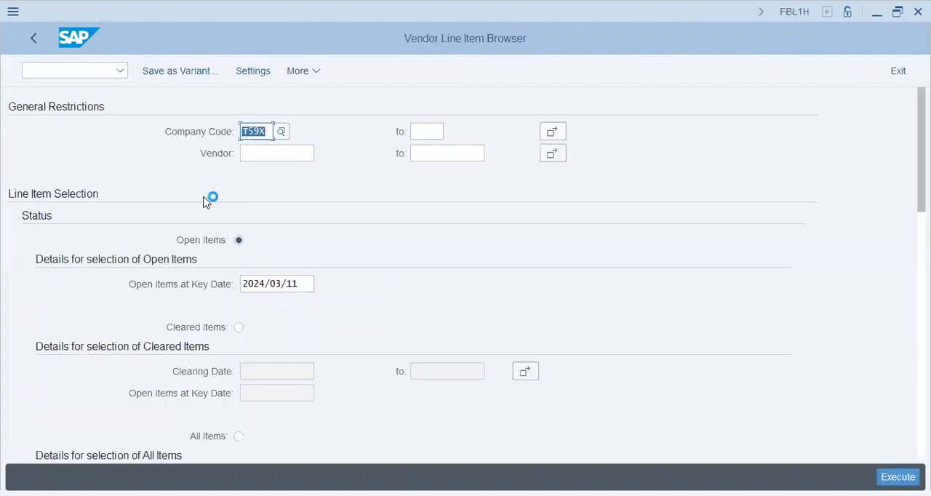
key("F3")
- Open the FBL1N vendor line item display for company code T59X and set the line item status to All items
left_click(151, 324)
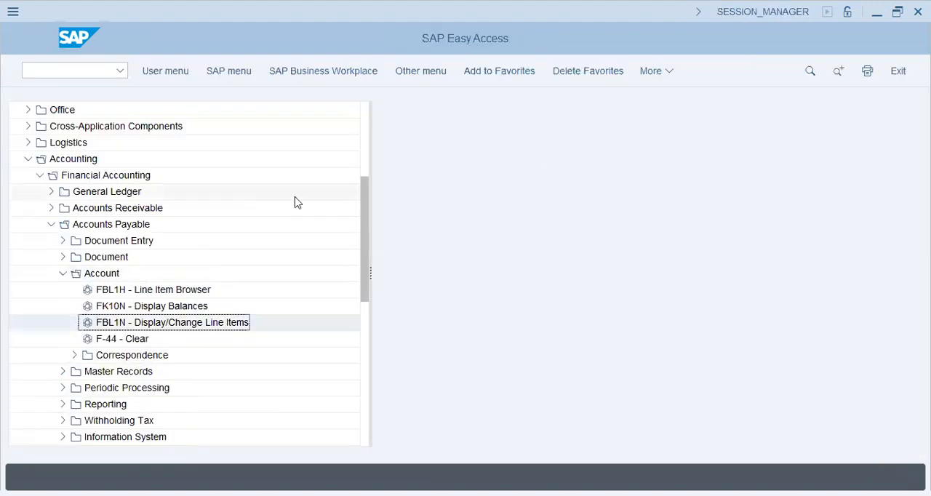
double_click(215, 322)
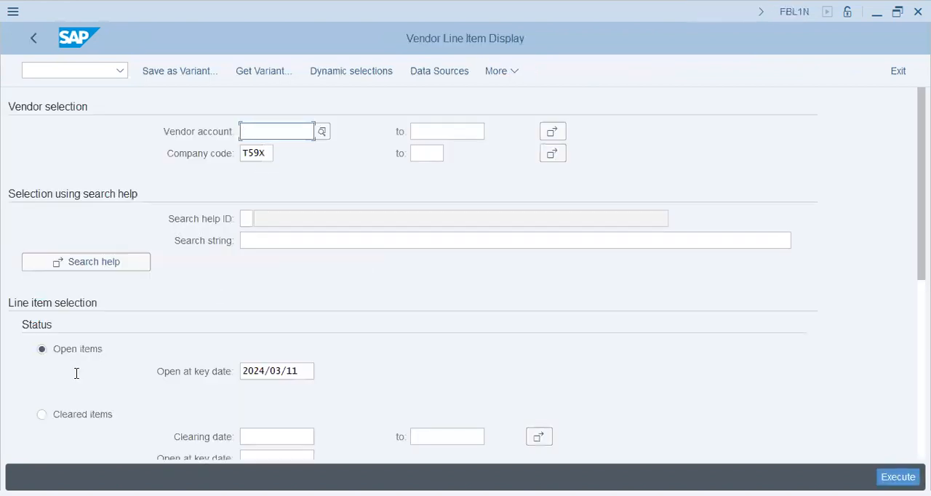
scroll(64, 459, "down", 2)
left_click(63, 452)
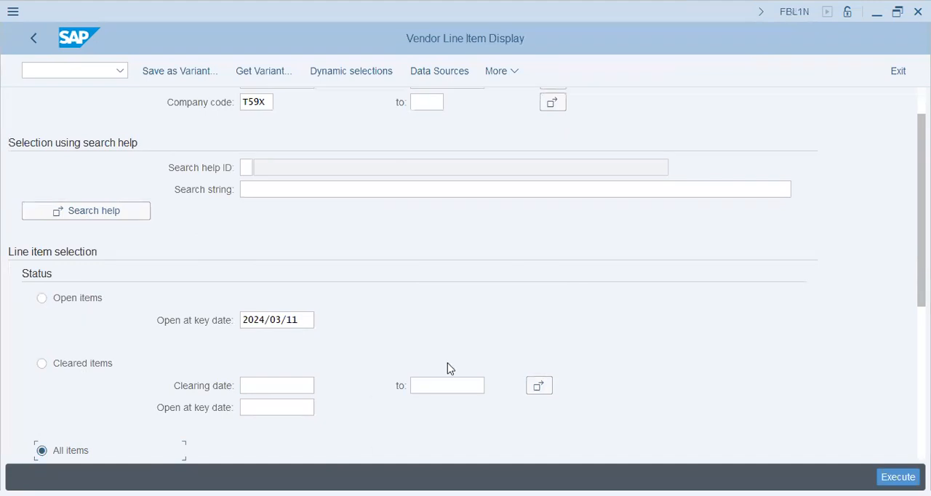
- Include special G/L, noted, parked and customer items and run the line item list for vendor Shellor Trading & Supplies (Dubai)
scroll(836, 391, "down", 3)
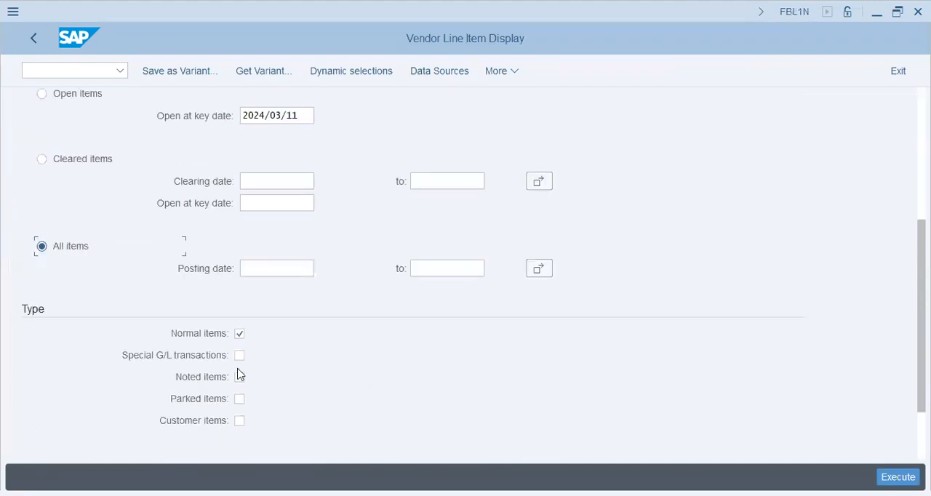
left_click(239, 355)
left_click(240, 377)
left_click(240, 399)
left_click(239, 421)
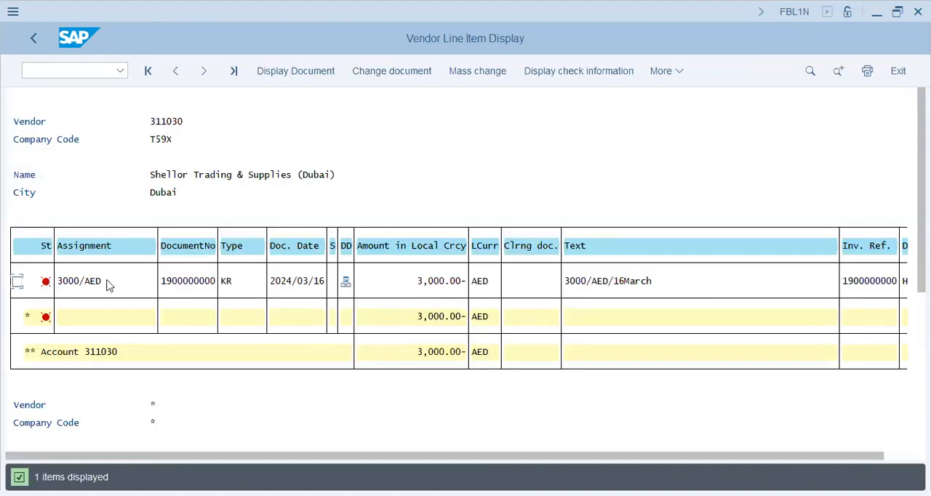
- Examine the vendor line item's assignment, amount, vendor name, account total and debit/credit indicator, then leave the list
left_click(126, 297)
mouse_move(347, 288)
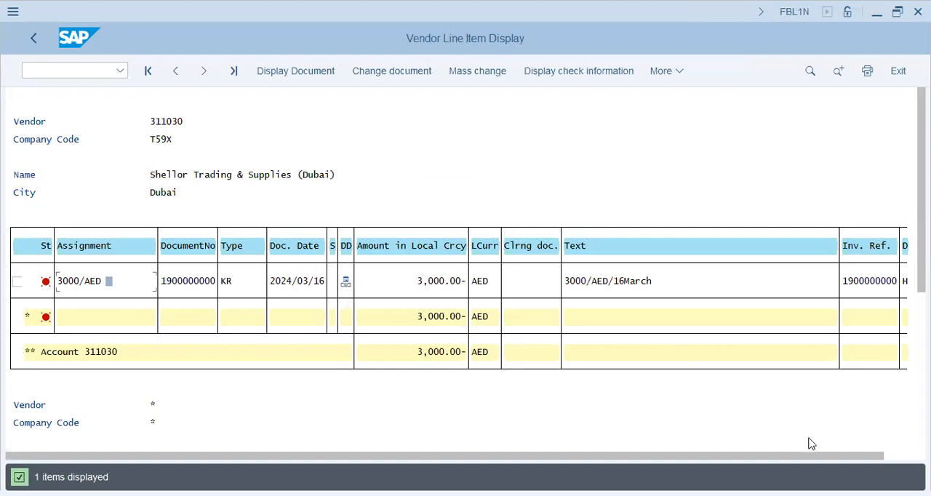
left_click(902, 453)
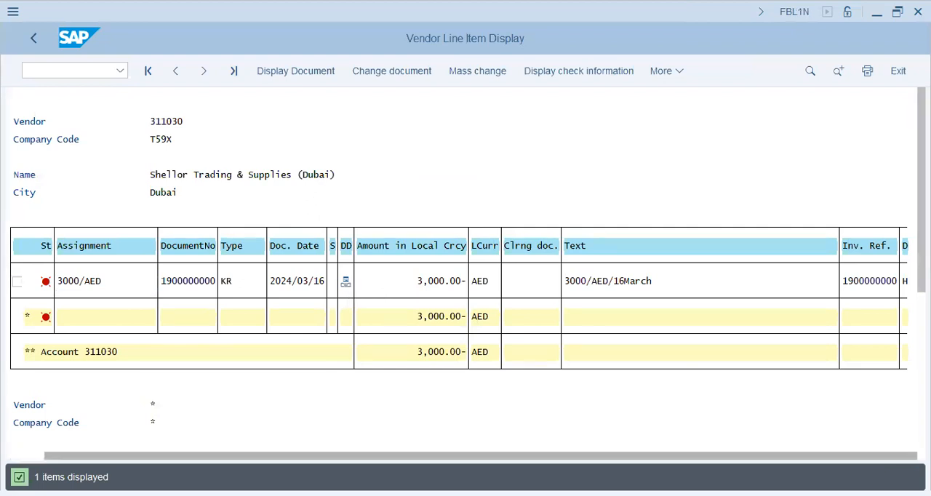
left_click(409, 282)
left_click(173, 123)
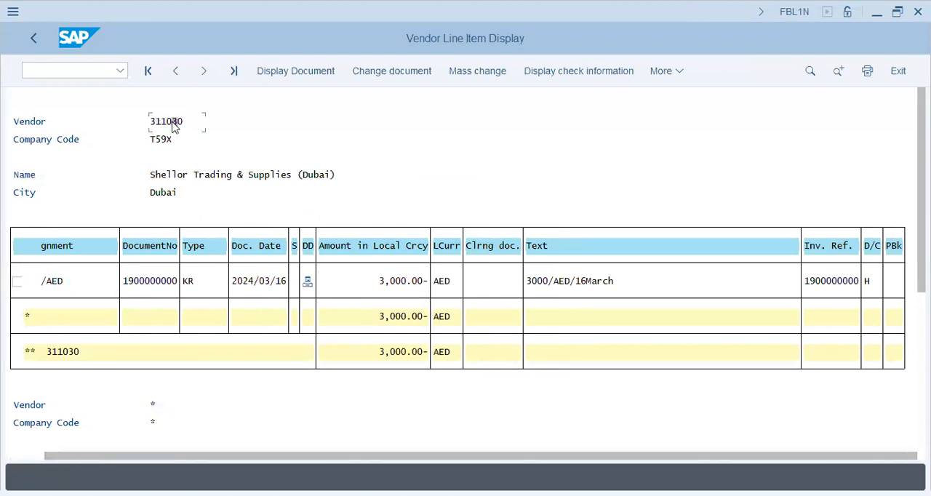
left_click(174, 176)
left_click(245, 175)
left_click(402, 352)
left_click(839, 281)
key("F3")
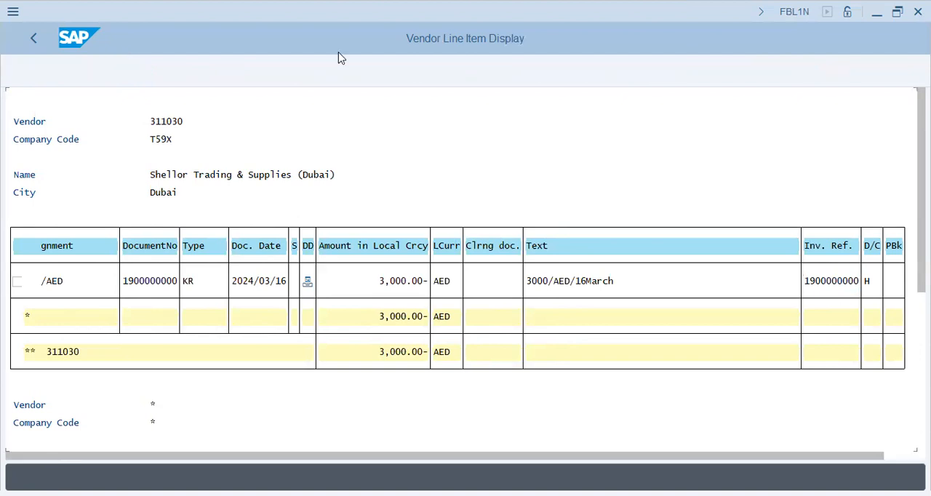